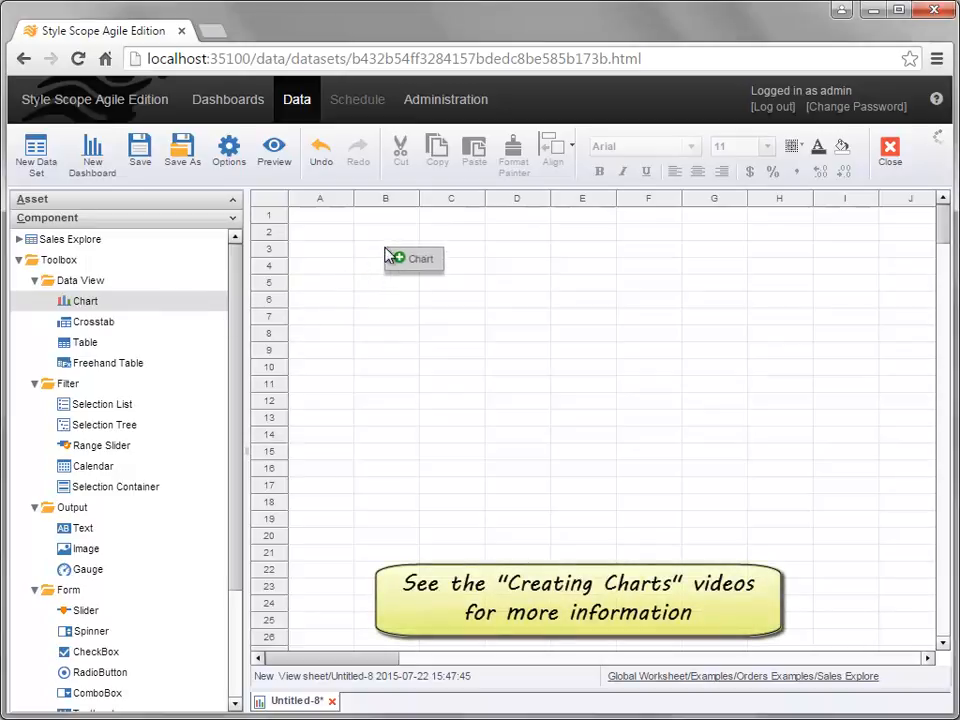
Step: Enlarge the new chart to span columns B to I and rows 3 to 18, and assign the Category dimension to X
drag(685, 413, 880, 512)
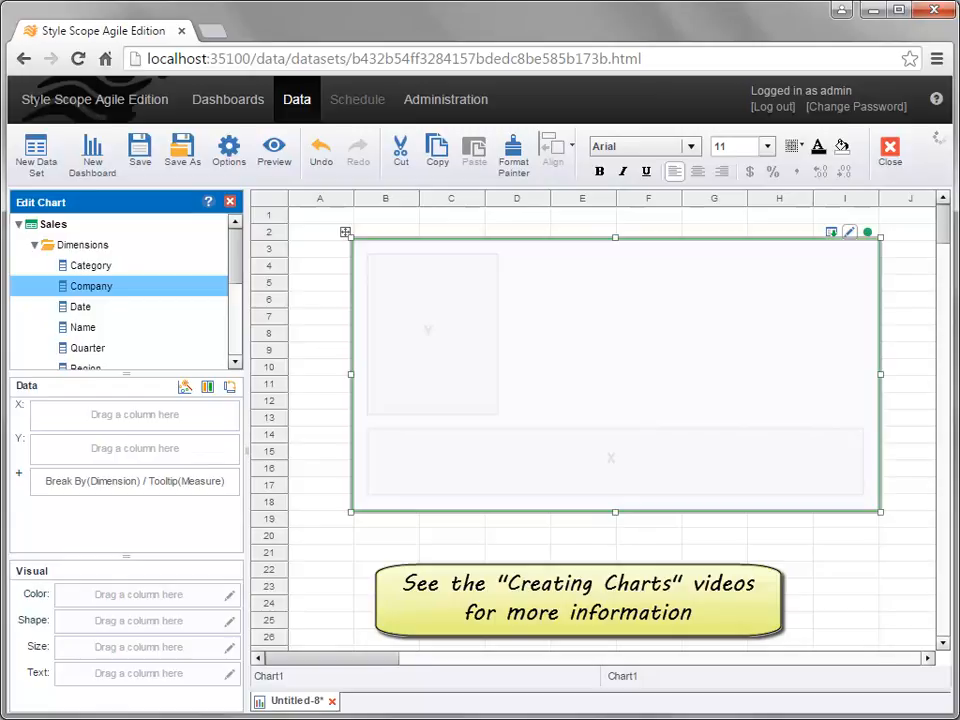
click(146, 275)
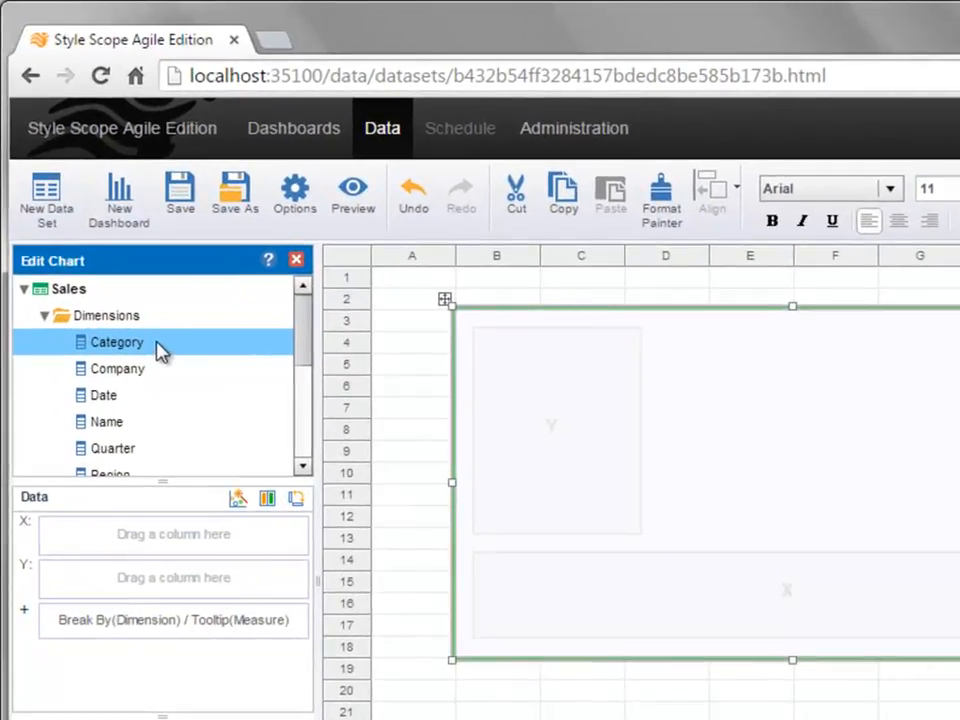
drag(160, 347, 146, 553)
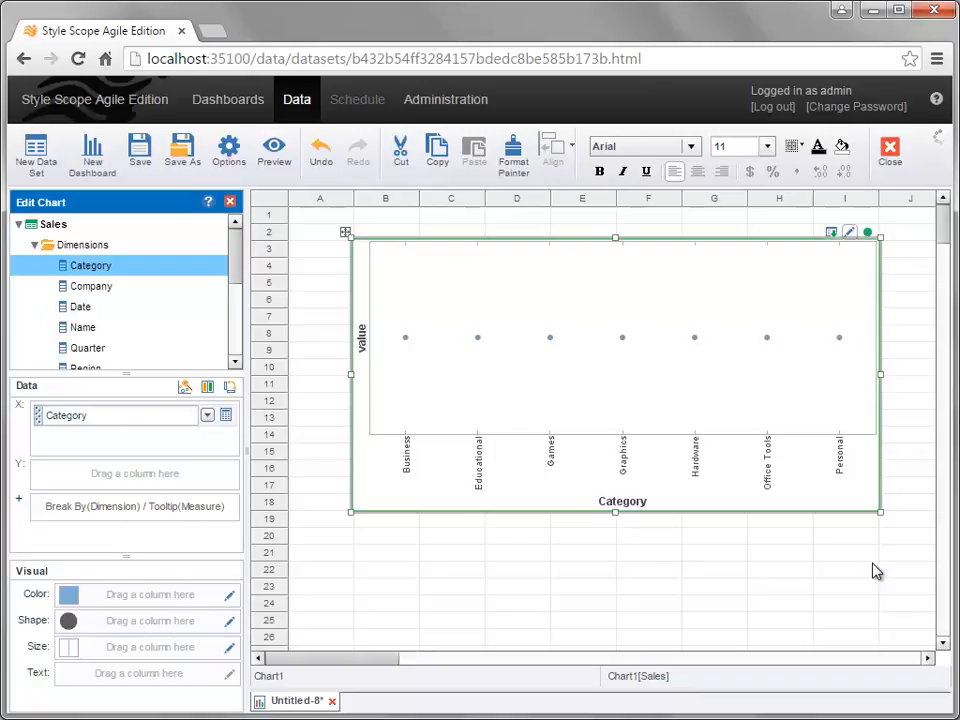
Step: Assign the Total measure to the chart's Y axis
click(237, 336)
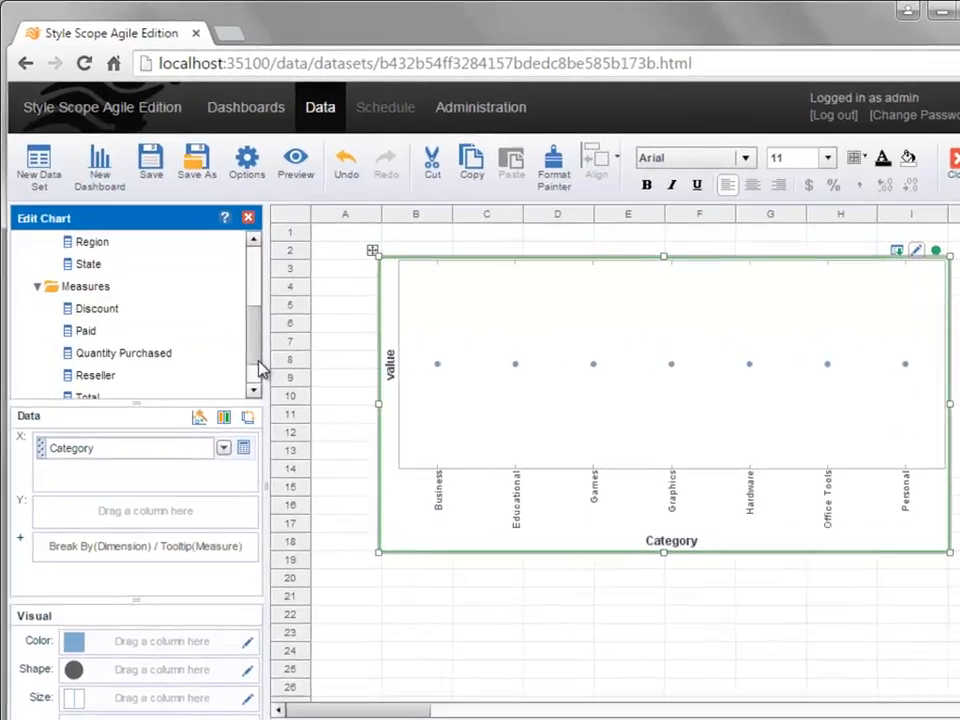
click(254, 371)
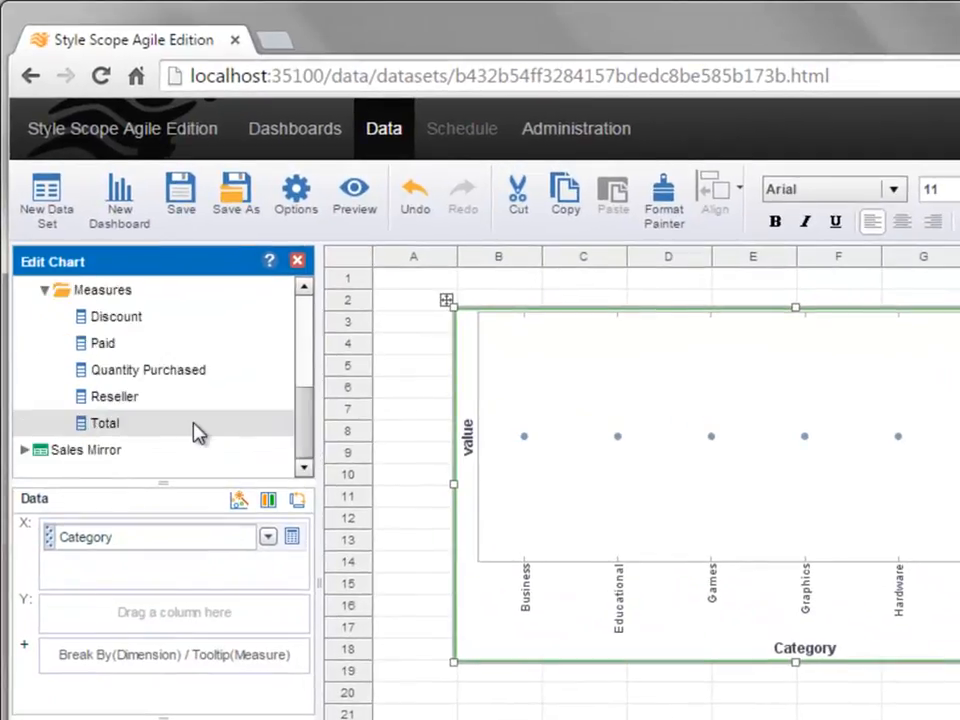
drag(155, 430, 185, 618)
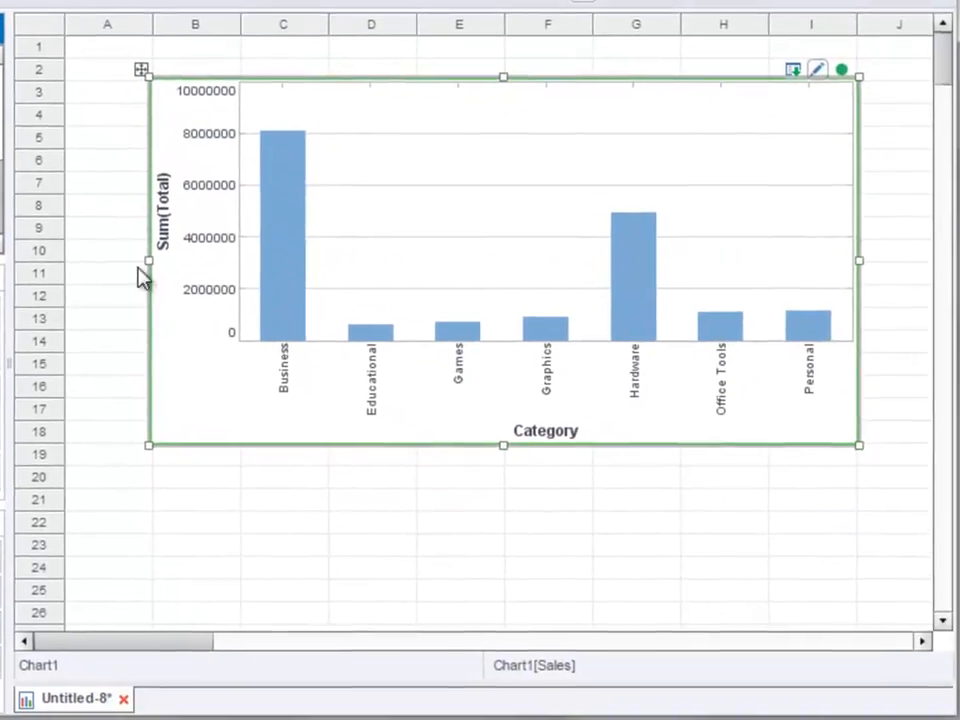
mouse_move(585, 428)
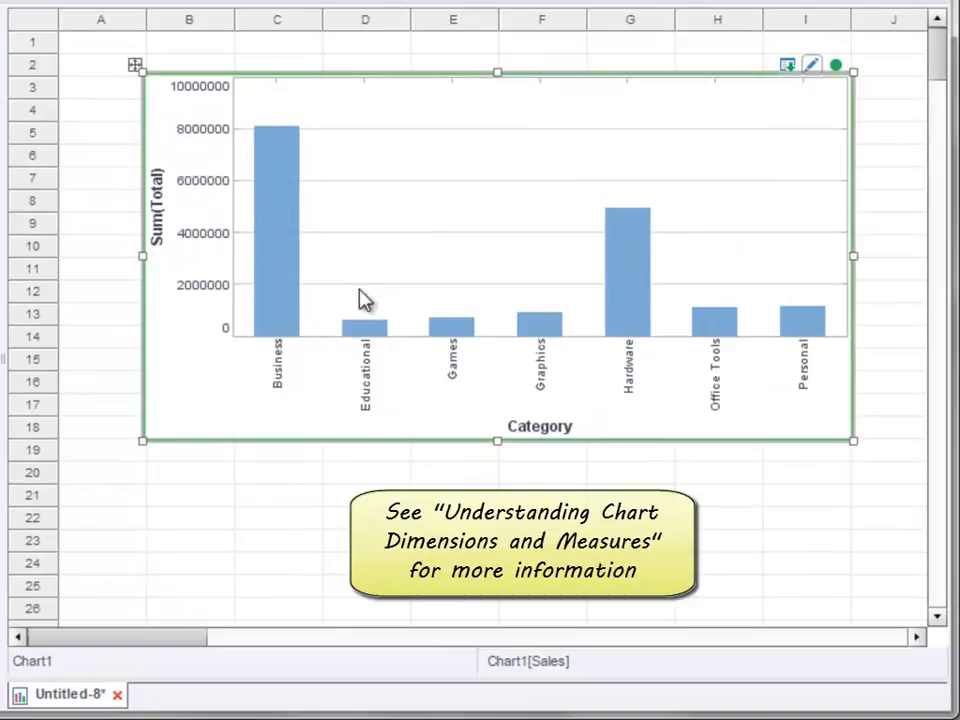
mouse_move(373, 337)
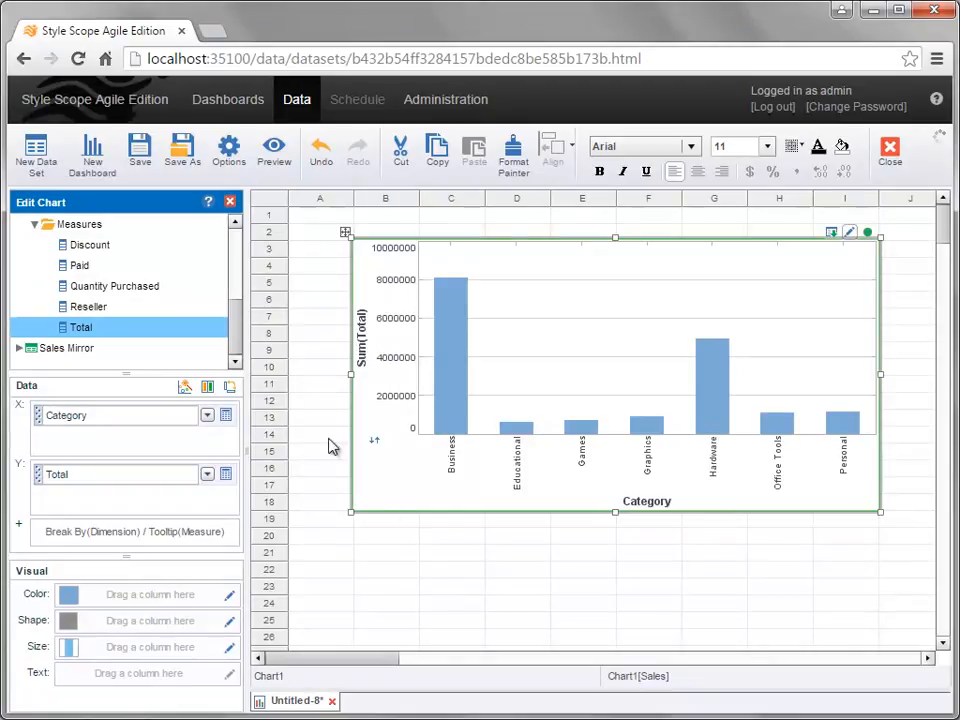
Step: Assign the Date dimension to the chart's Color binding
click(236, 272)
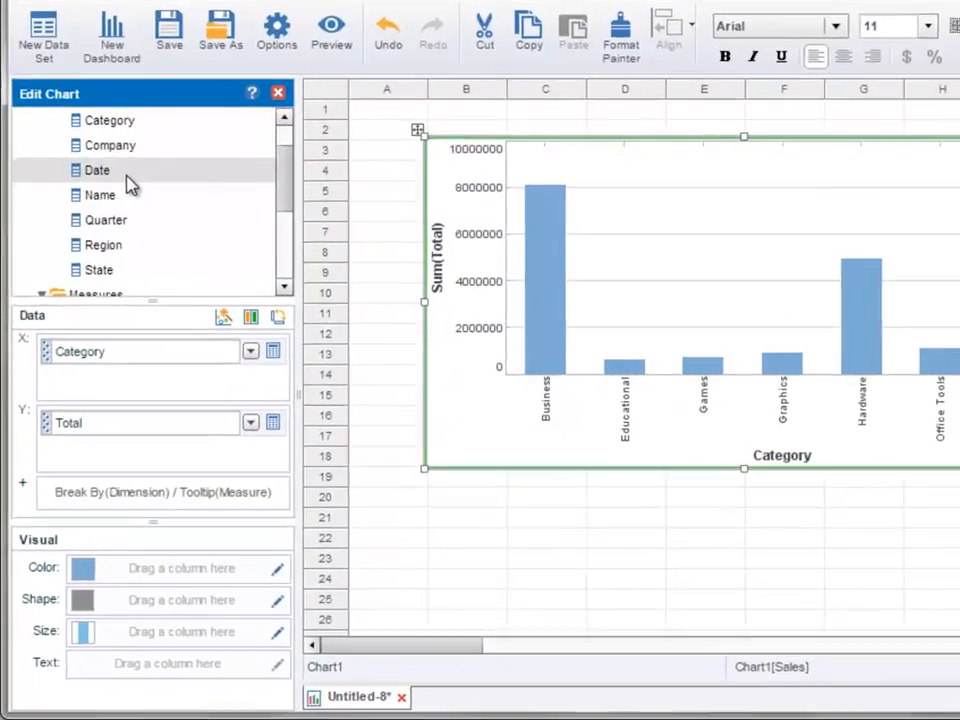
drag(107, 276, 180, 337)
drag(240, 207, 158, 568)
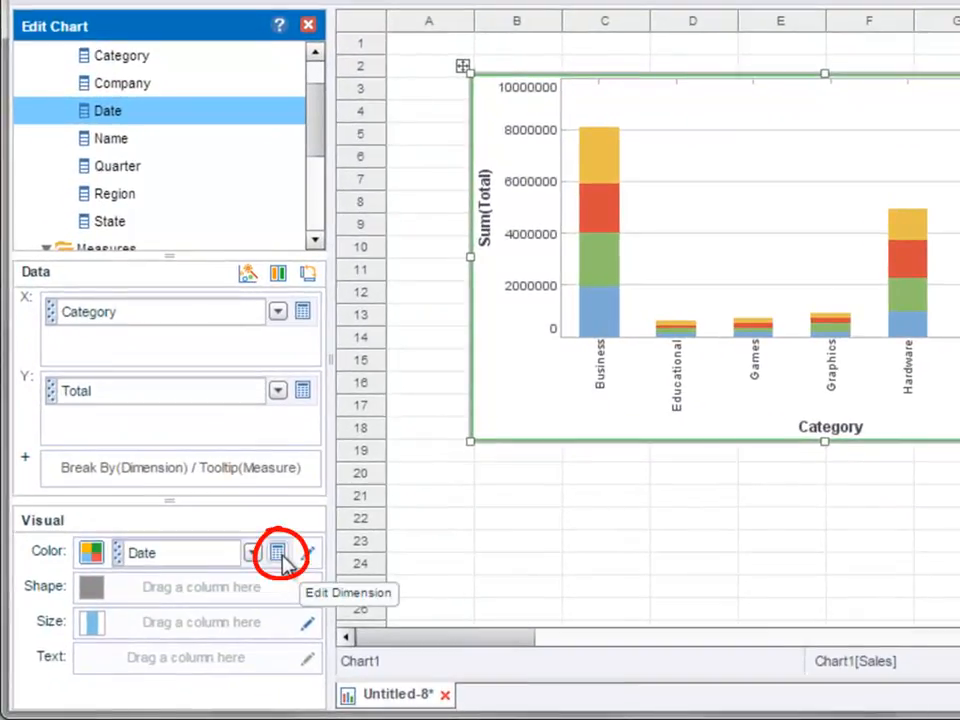
Step: Set the date level of the Color binding's Date dimension to Quarter and apply it
click(279, 554)
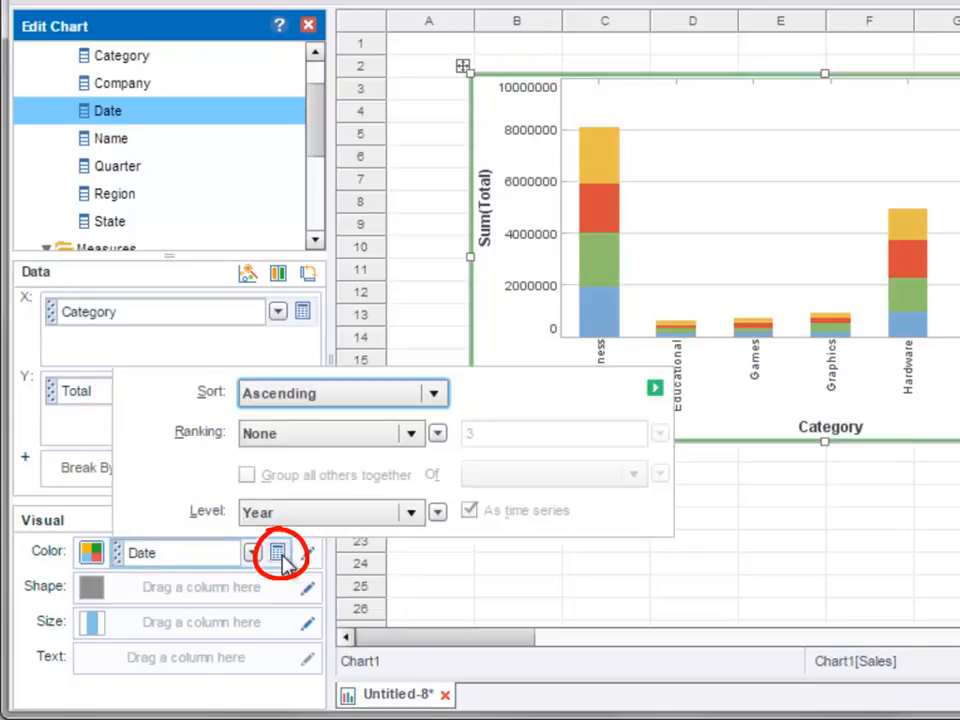
click(411, 513)
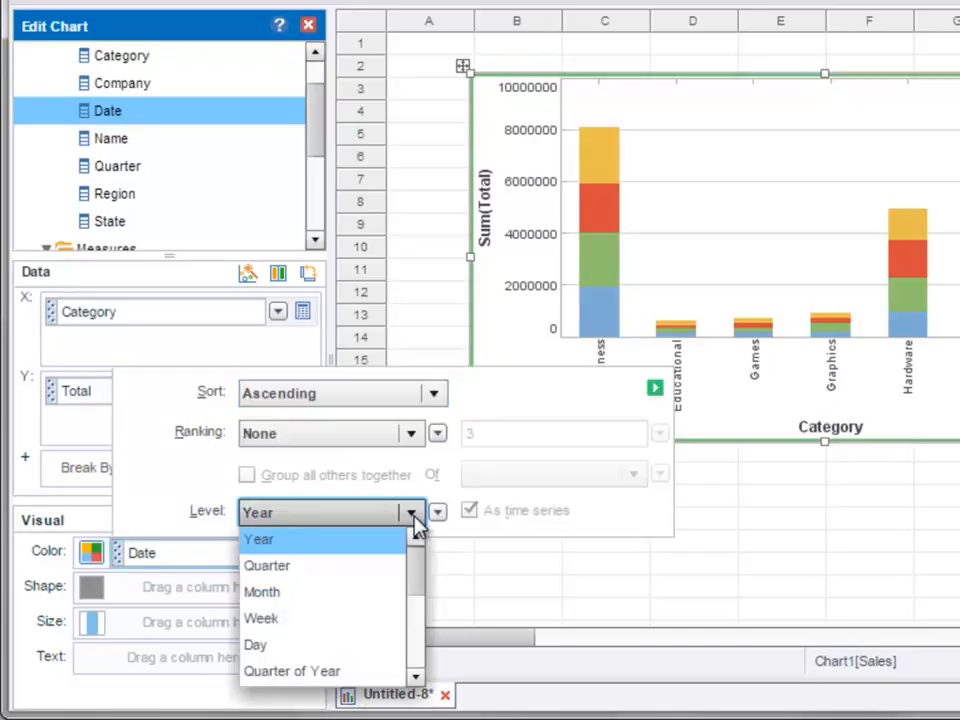
click(358, 567)
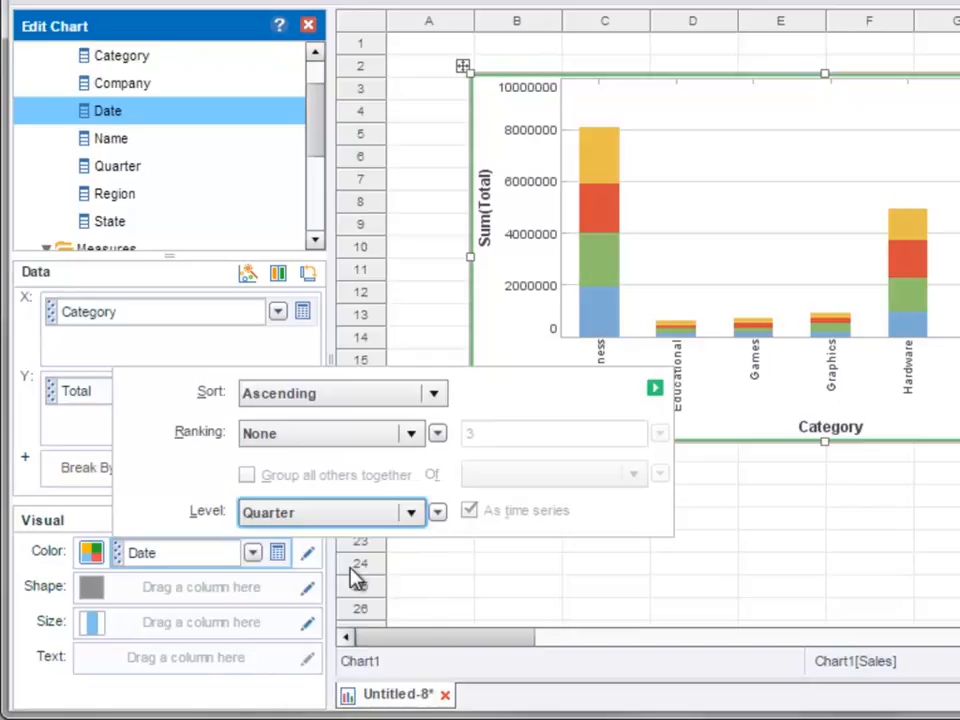
click(655, 387)
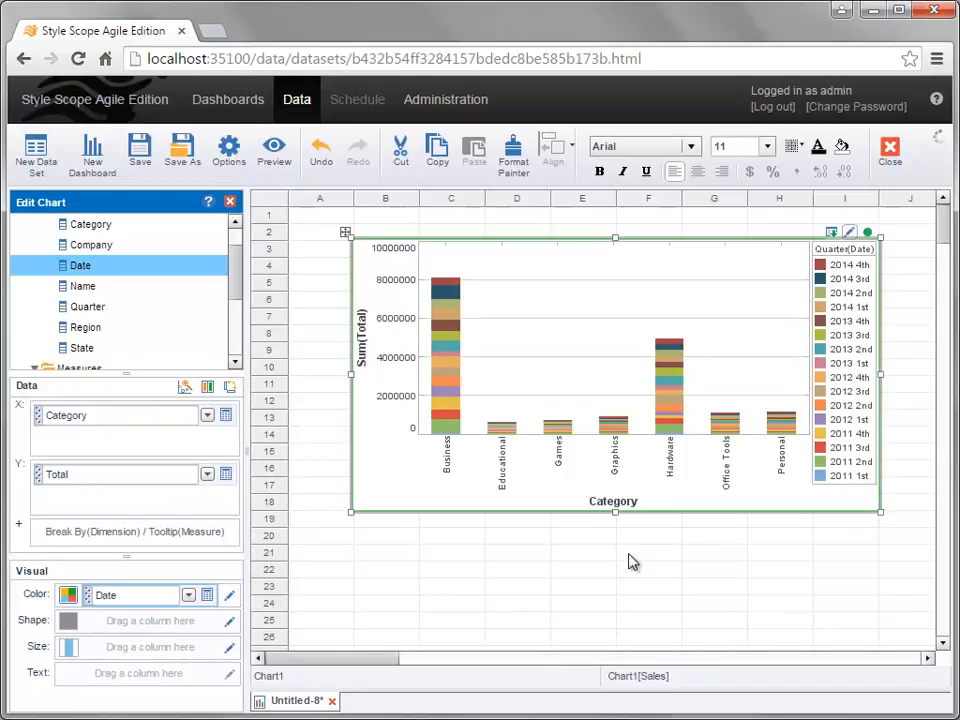
Step: Set the Color binding's Date level back to Year and apply it
click(207, 596)
click(306, 566)
scroll(290, 600, up, 1)
click(255, 584)
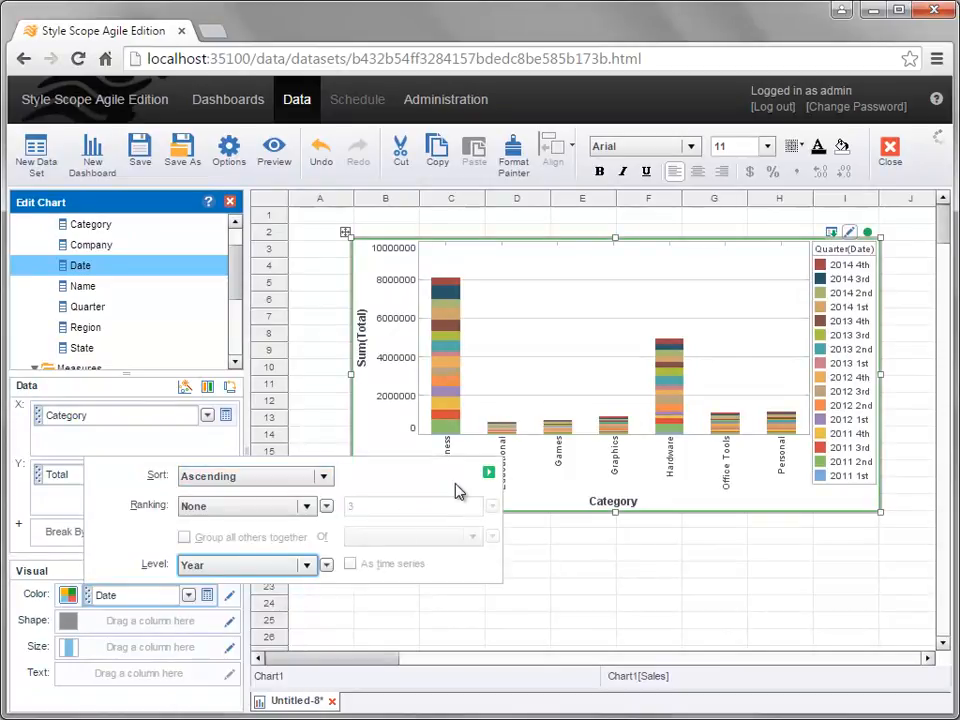
click(487, 474)
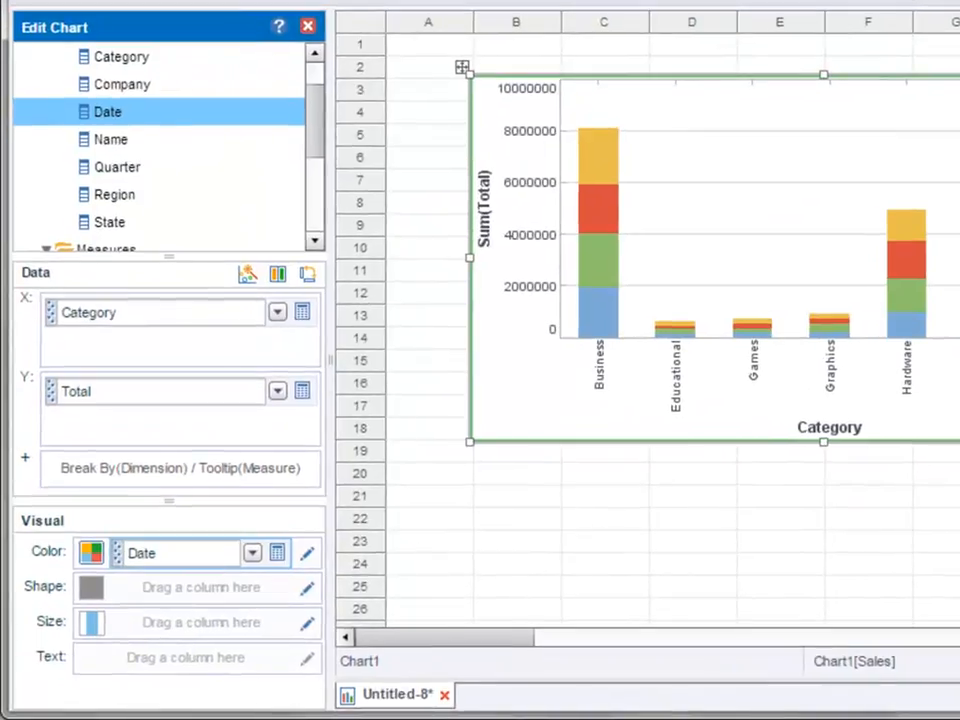
Step: Move the Date dimension from Color to Shape, onward to Size, and finally to the Text binding
drag(199, 561, 191, 606)
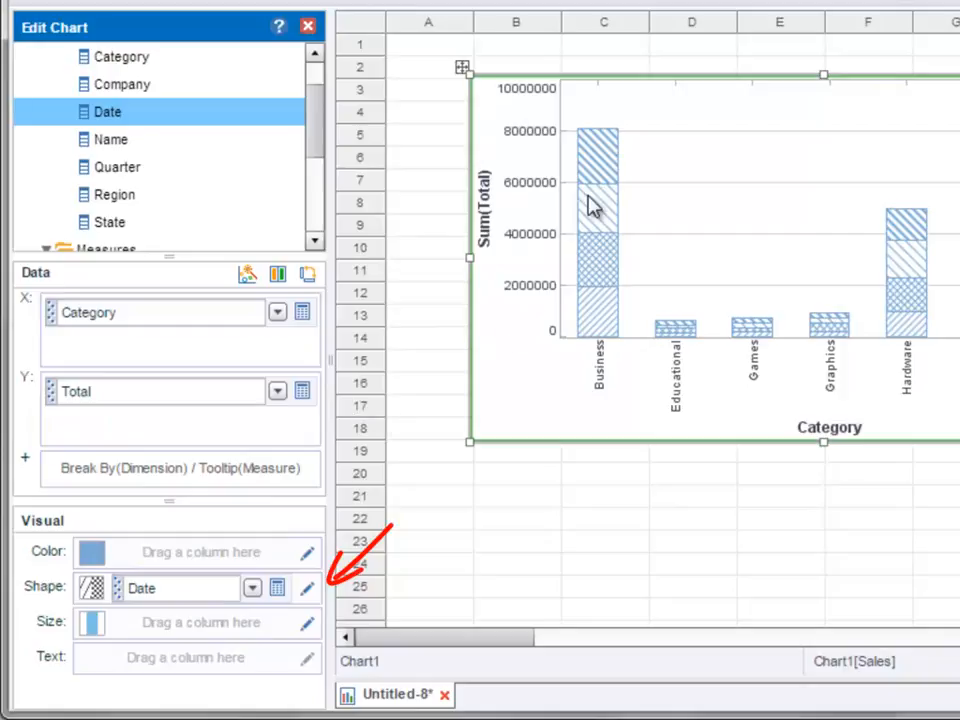
drag(184, 598, 193, 637)
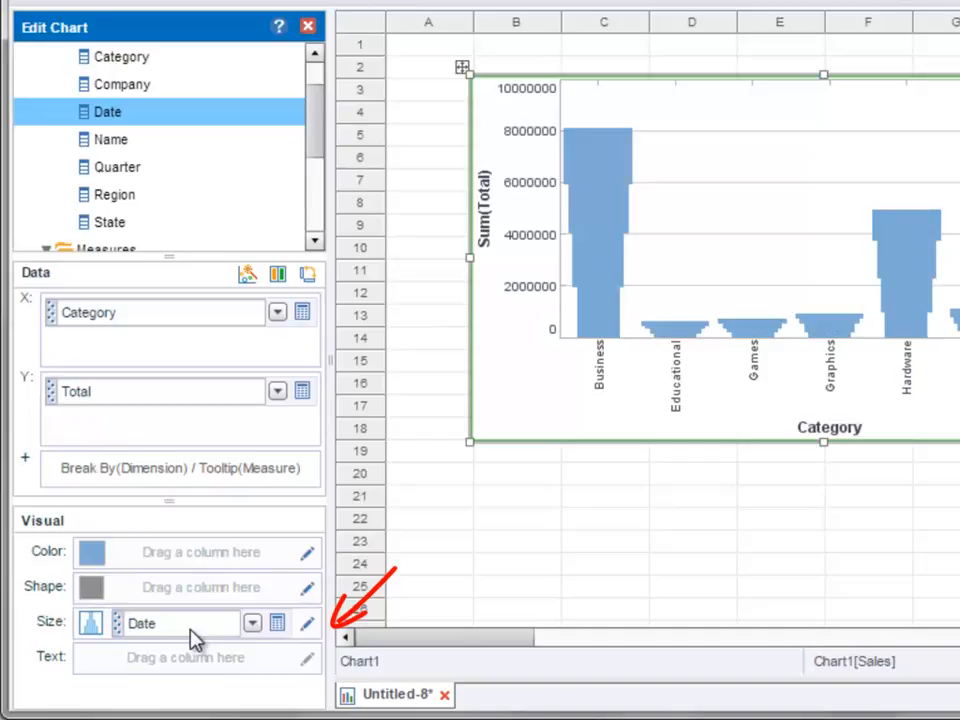
drag(190, 634, 184, 662)
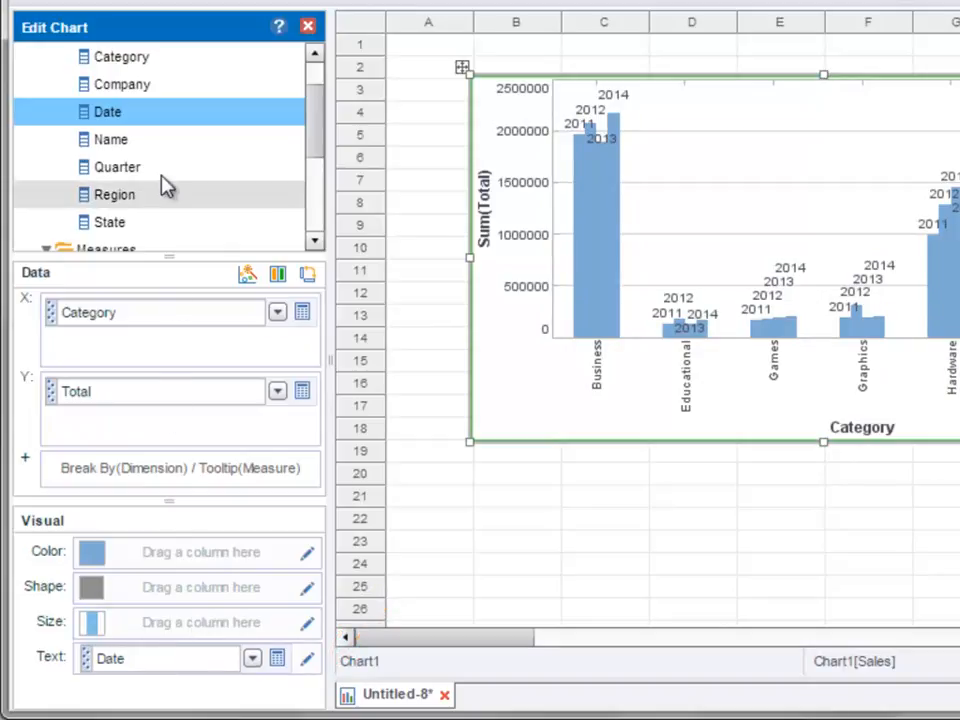
Step: Assign Date to Color as well, and move the Date in the Text binding to Size
drag(146, 120, 168, 557)
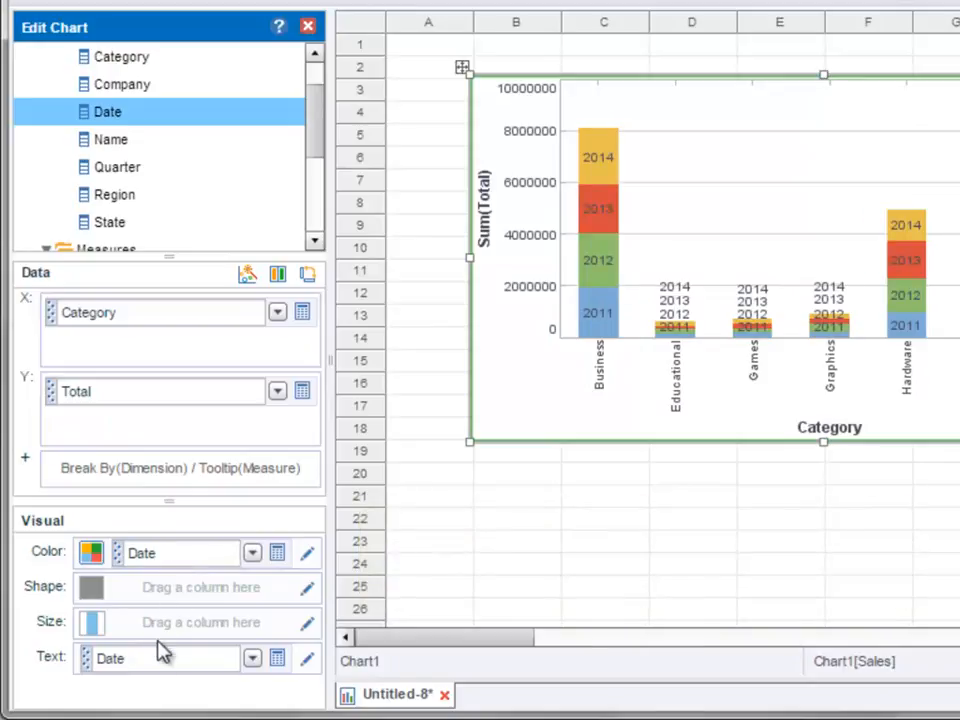
drag(154, 658, 186, 631)
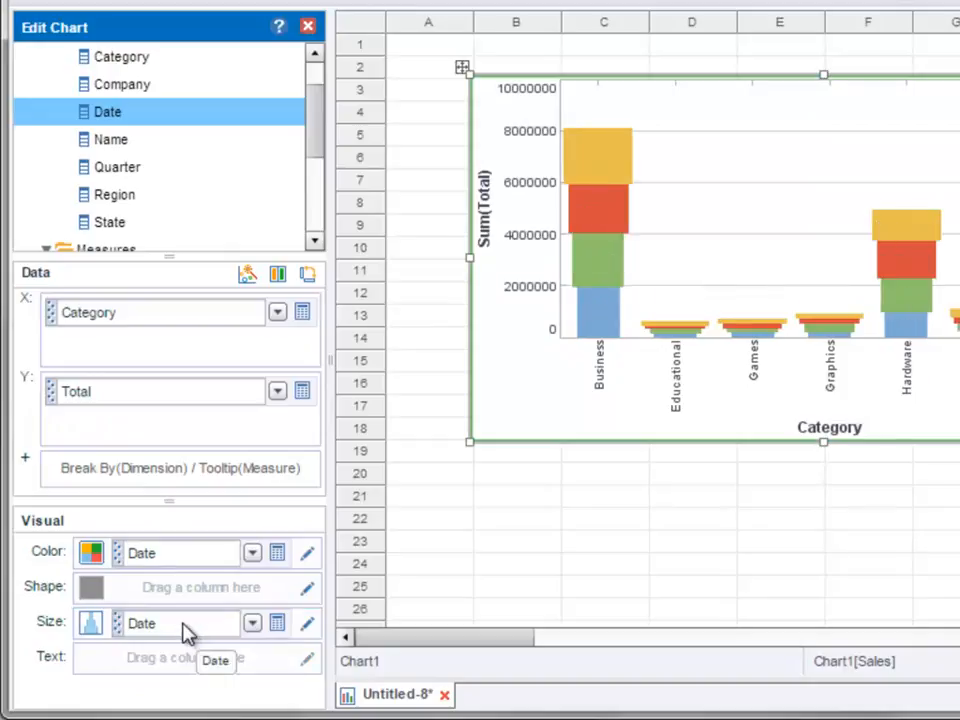
Step: Set the chart style to points and move the Date dimension from Size to Shape
click(248, 280)
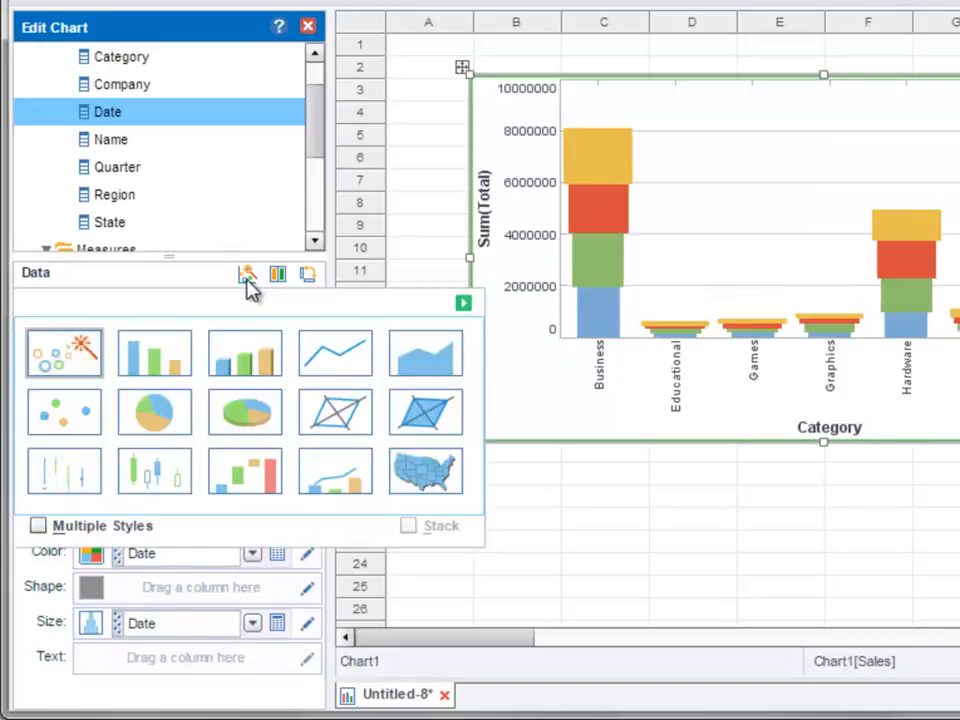
click(68, 418)
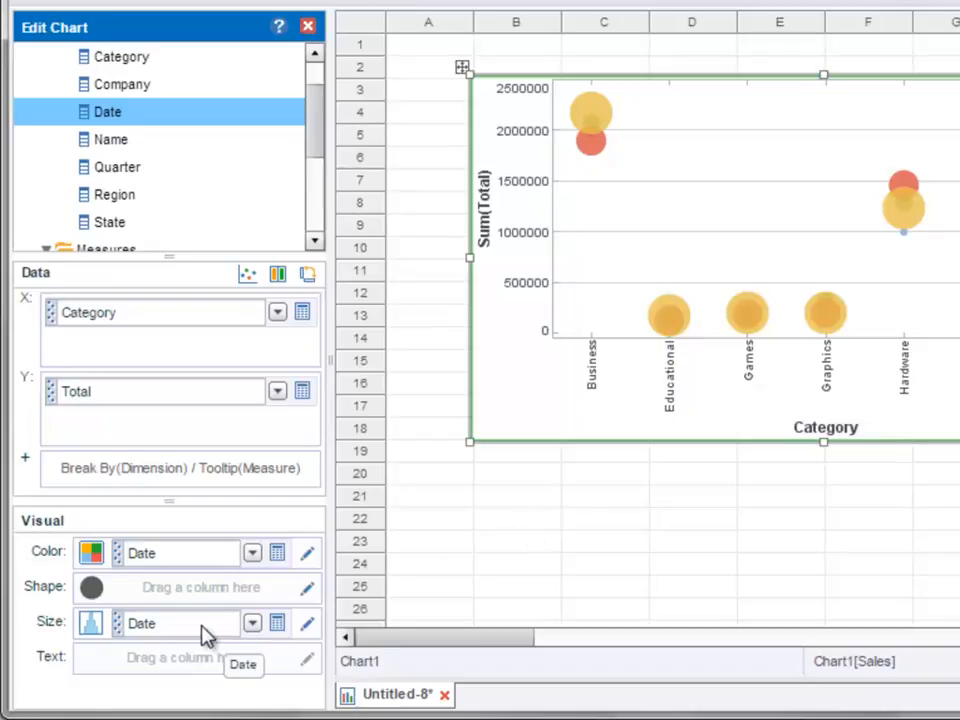
drag(205, 635, 218, 600)
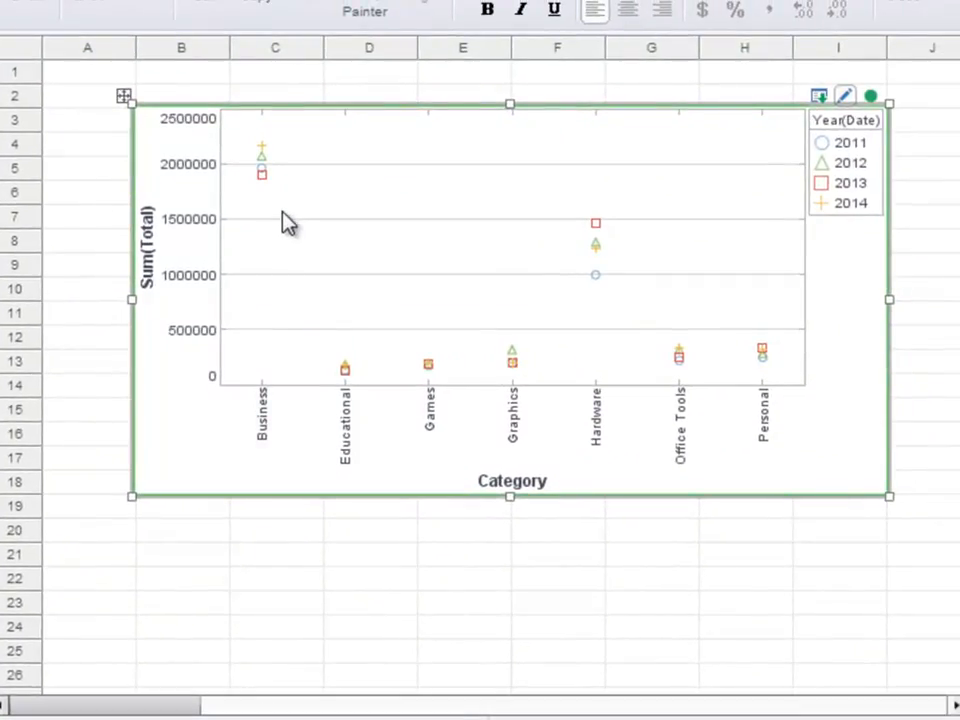
mouse_move(261, 177)
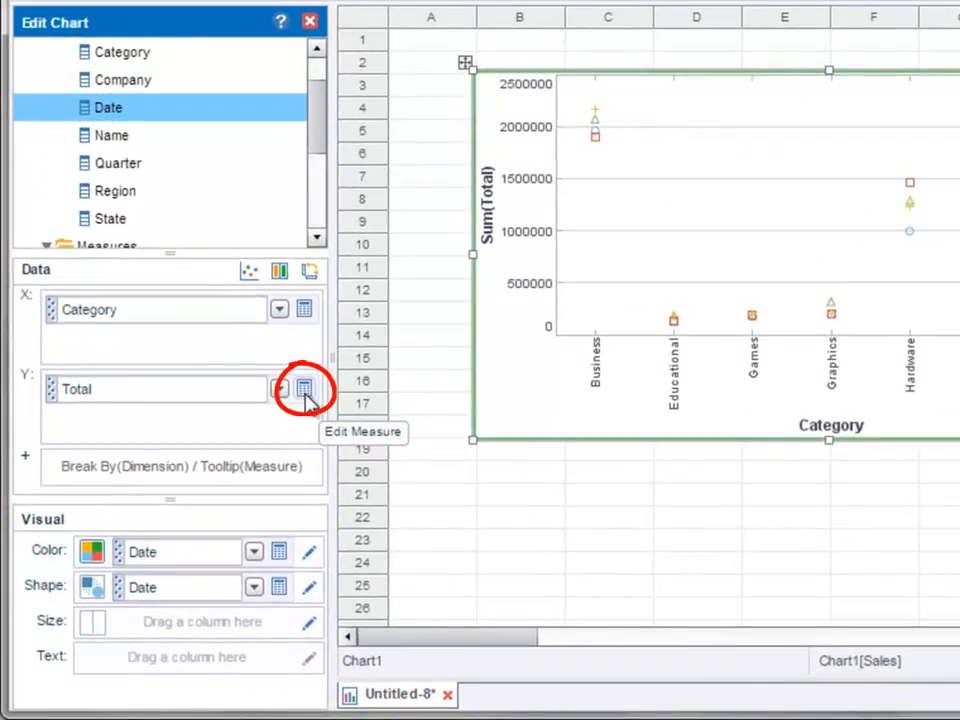
Step: Examine the Aggregate and Calculate options available for the Total measure on the Y axis
click(305, 392)
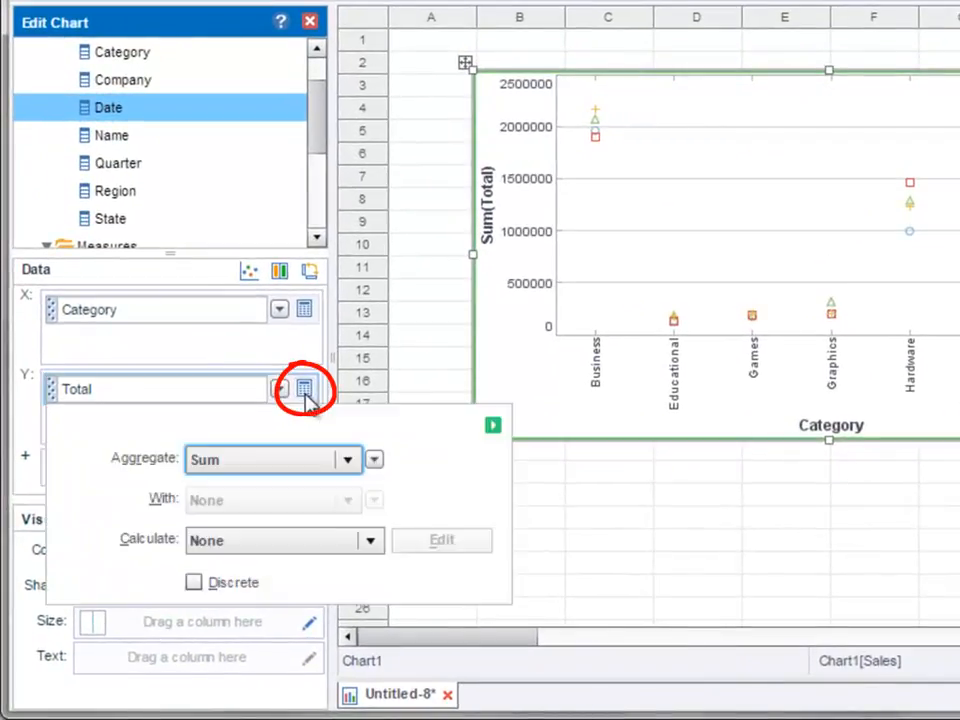
click(347, 459)
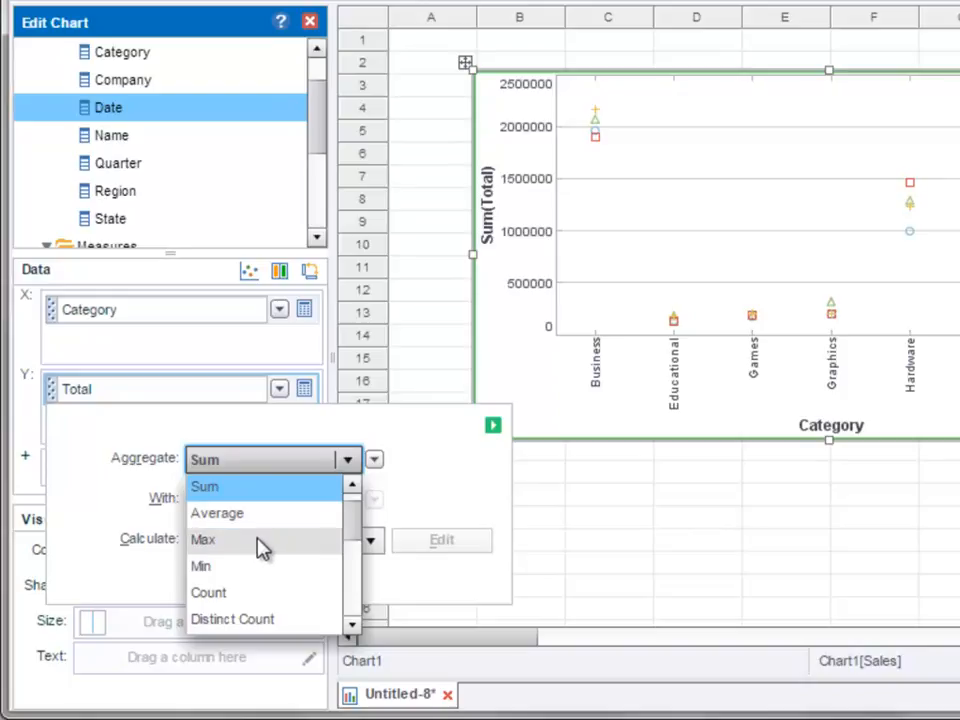
click(266, 430)
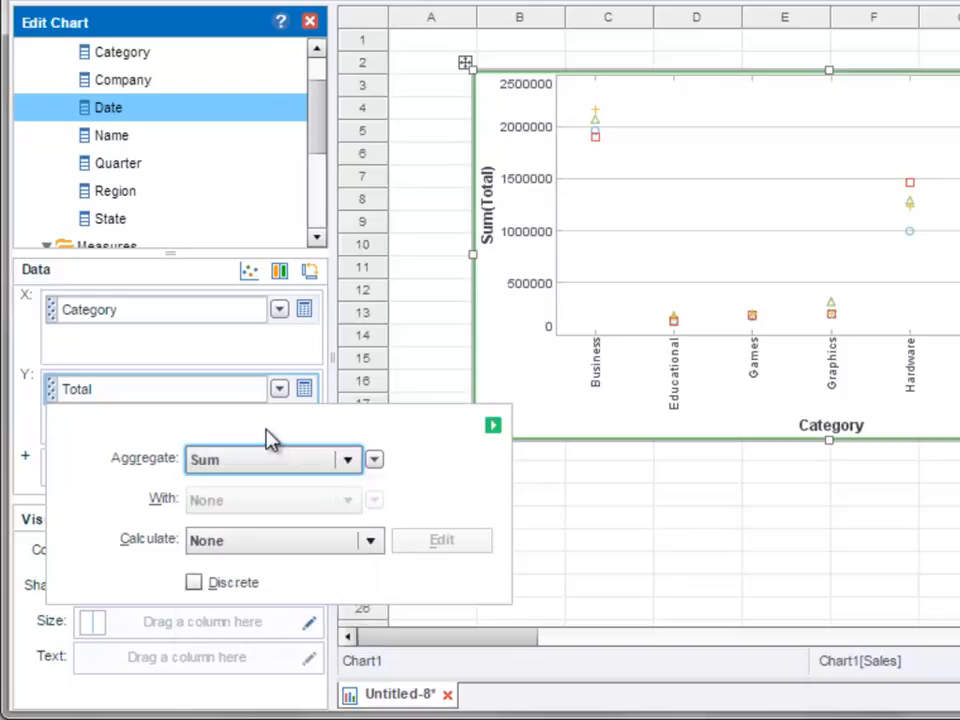
click(371, 543)
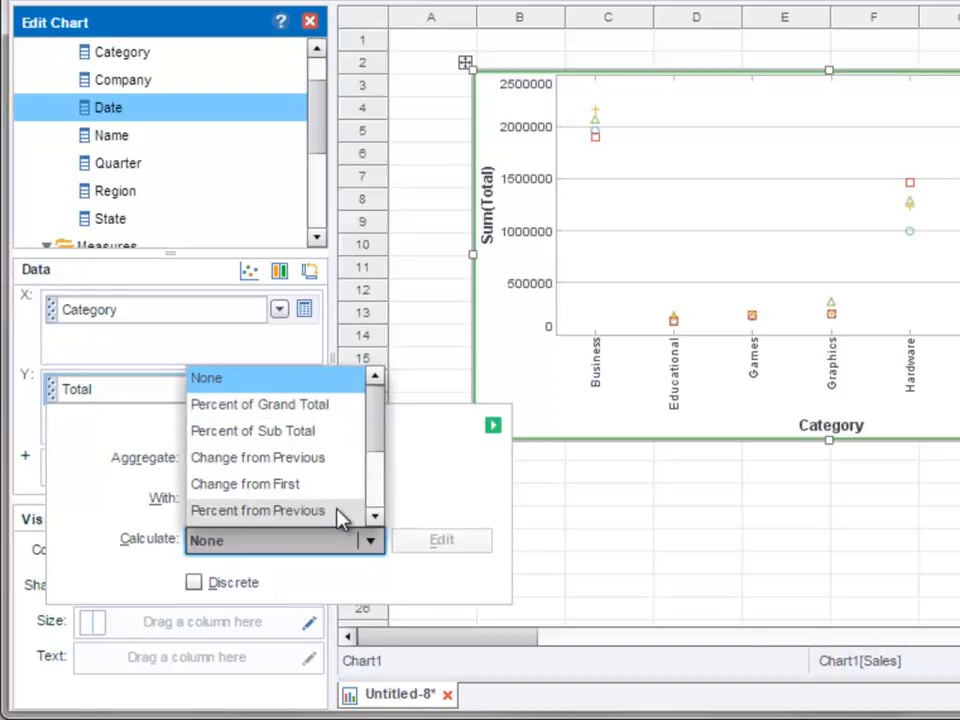
click(401, 495)
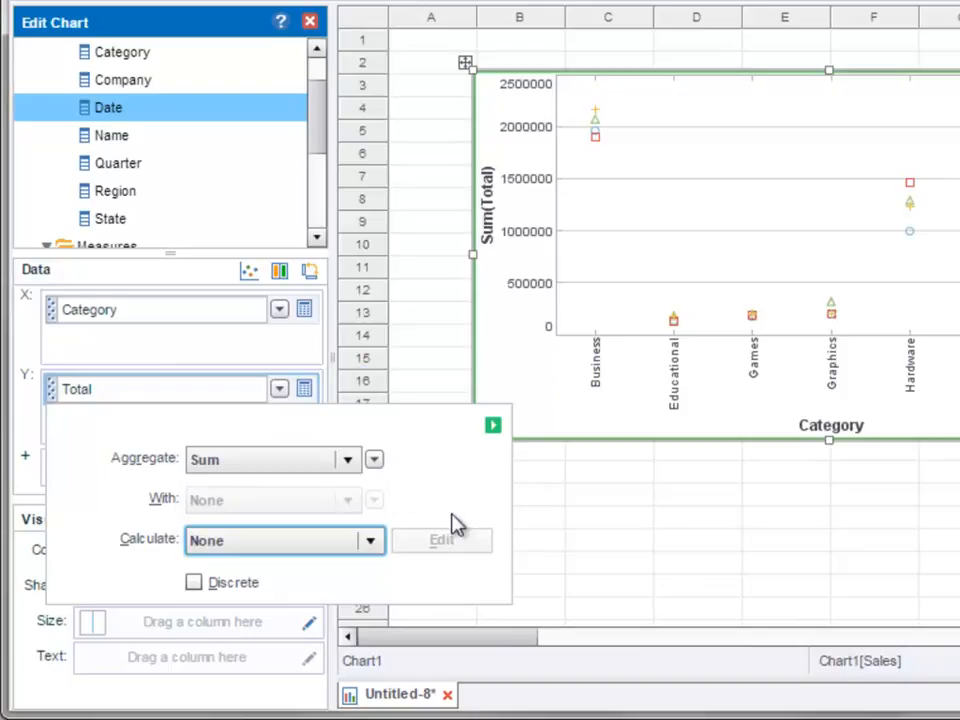
click(522, 547)
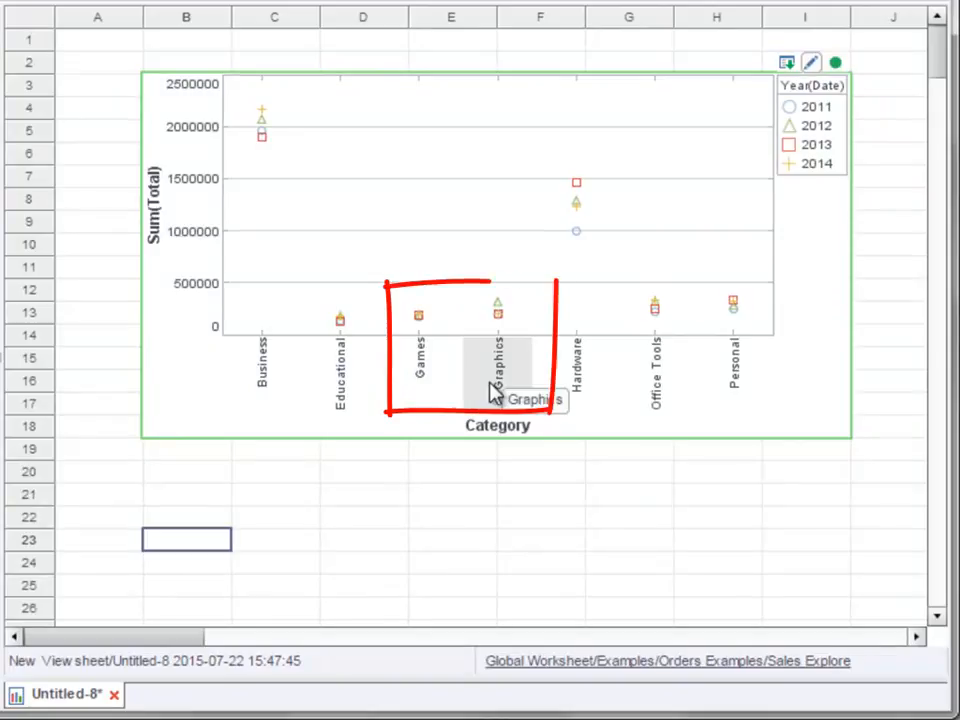
Step: Group the Games and Graphics labels on the category axis under the name GamesAndGraphics
click(429, 386)
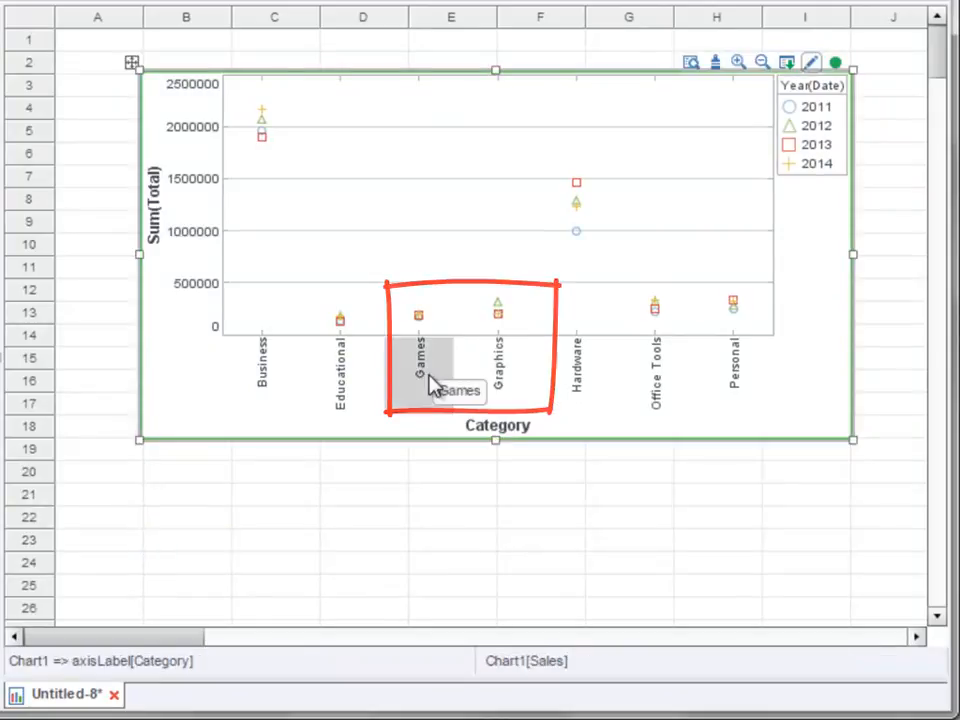
ctrl+click(504, 371)
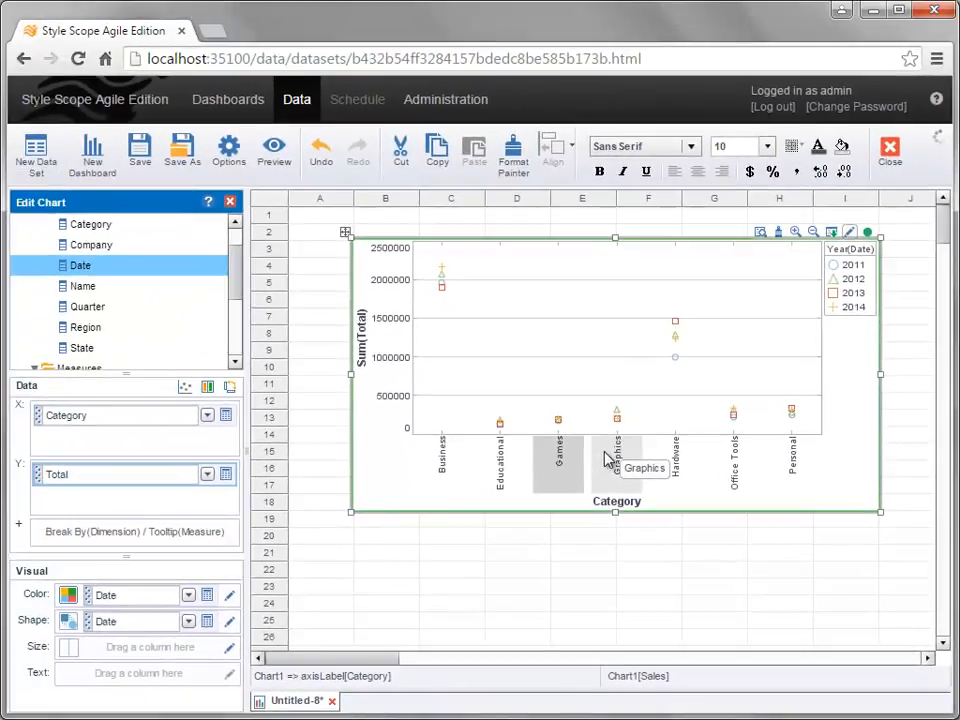
right_click(607, 458)
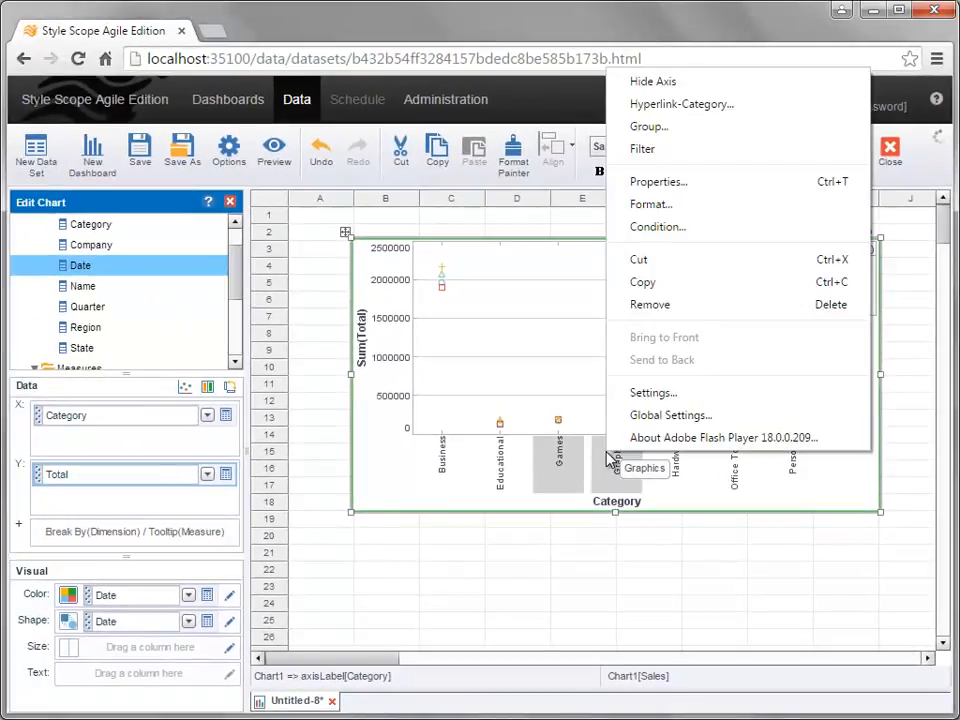
click(703, 137)
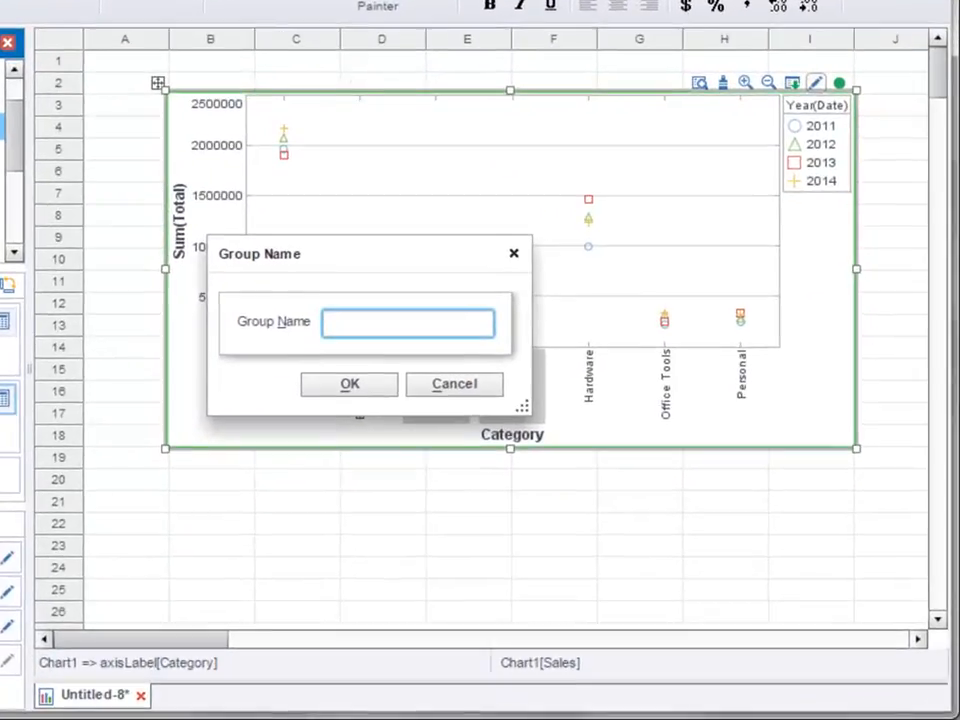
text(GamesAndGraphics)
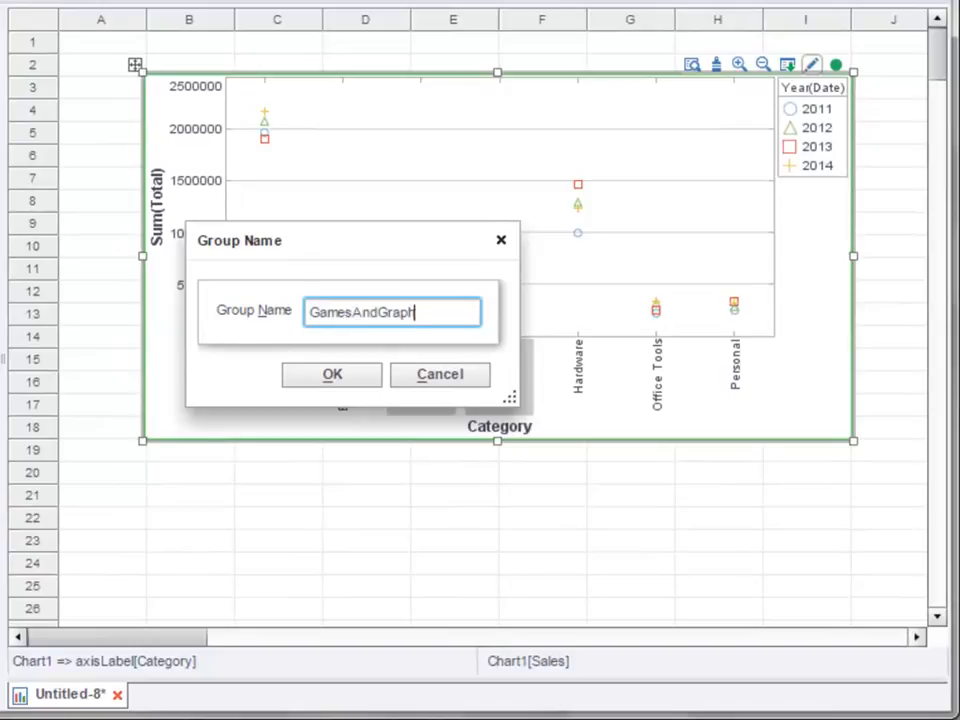
click(340, 385)
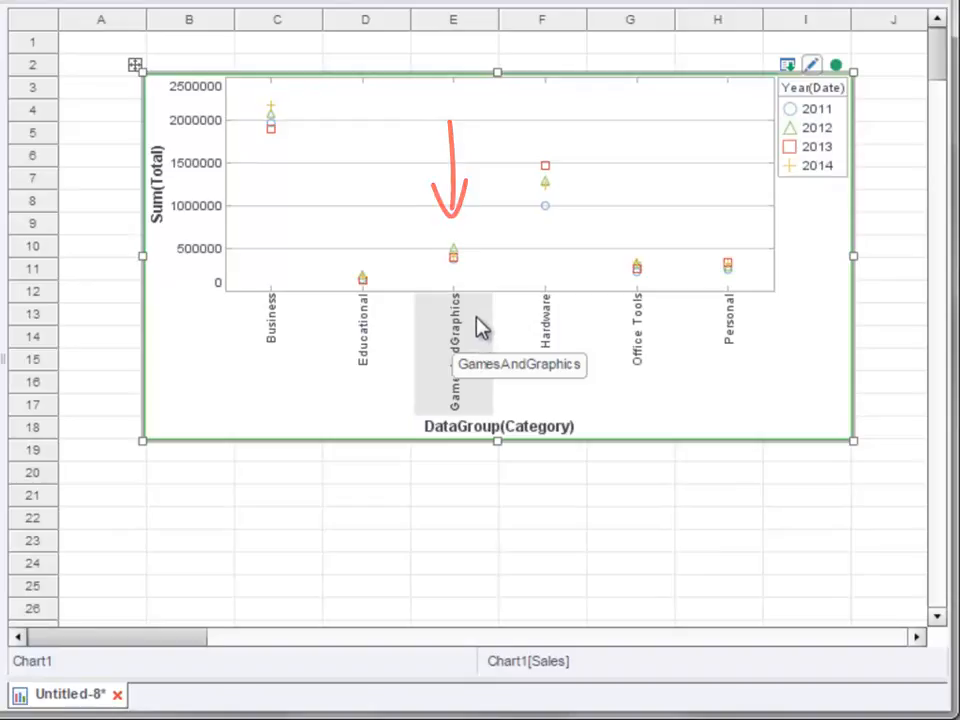
Step: Ungroup the GamesAndGraphics category and deselect the chart
right_click(478, 327)
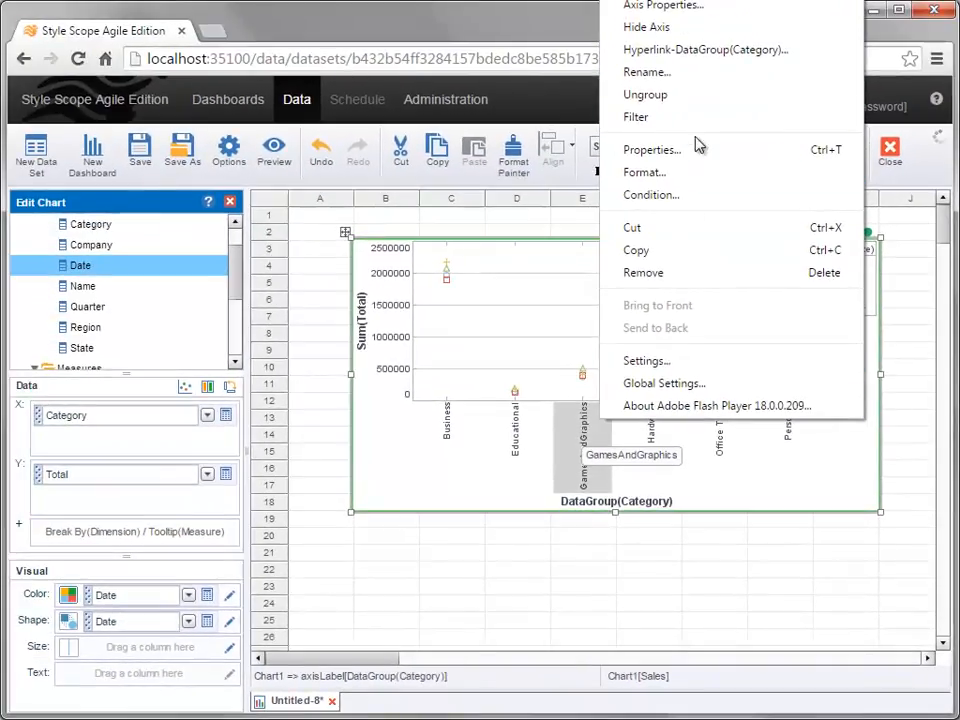
click(705, 100)
click(503, 555)
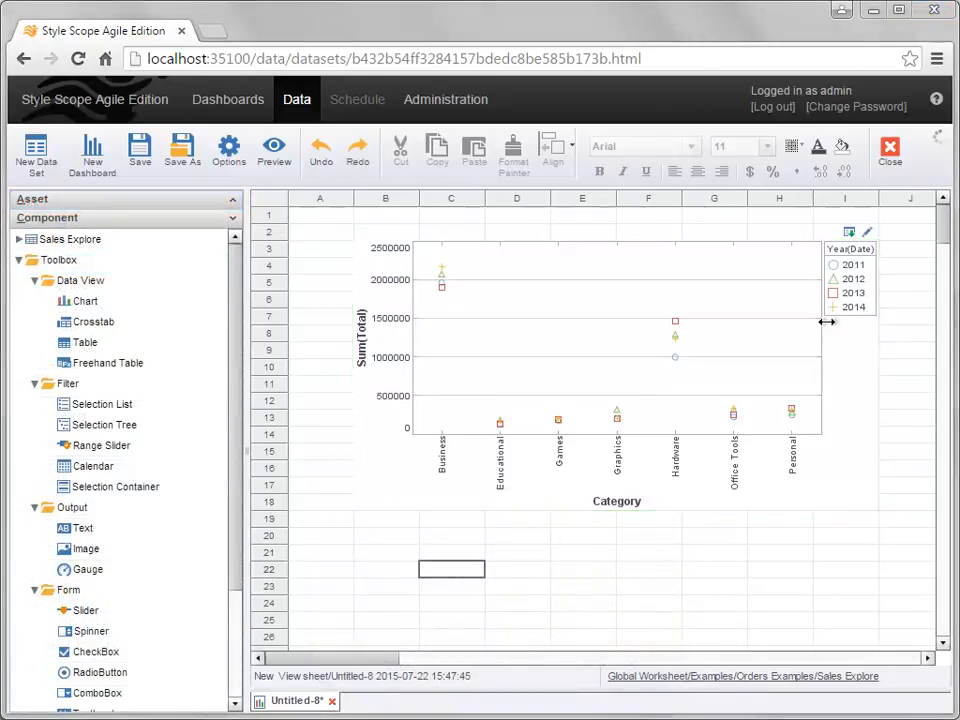
Step: Reopen the chart for editing, add the Name dimension below Category on the X axis, and remove it again
click(866, 232)
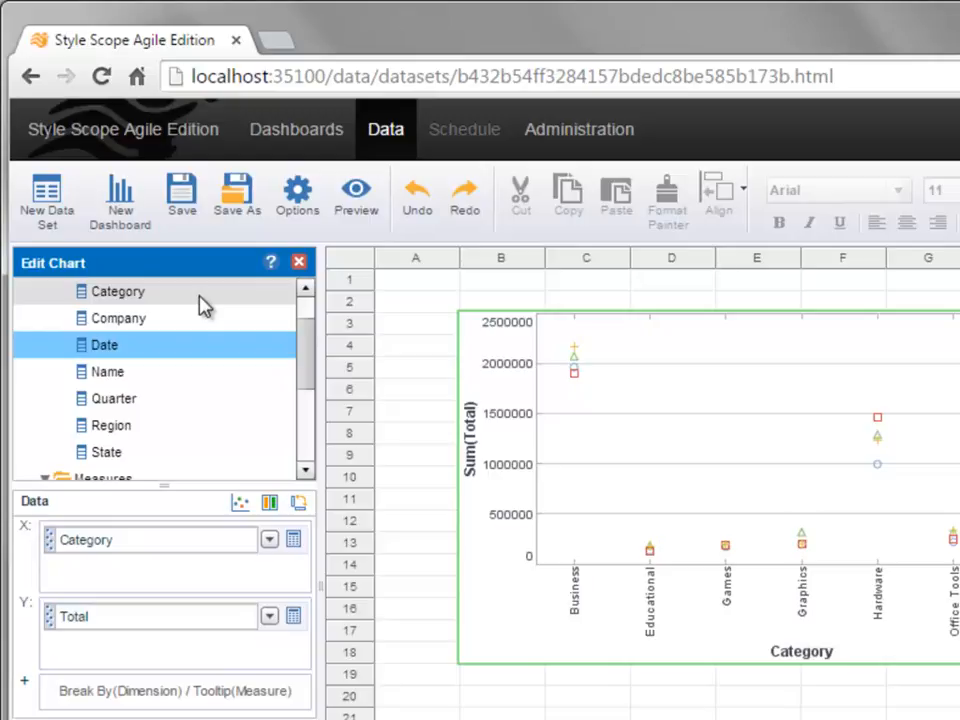
drag(184, 379, 189, 573)
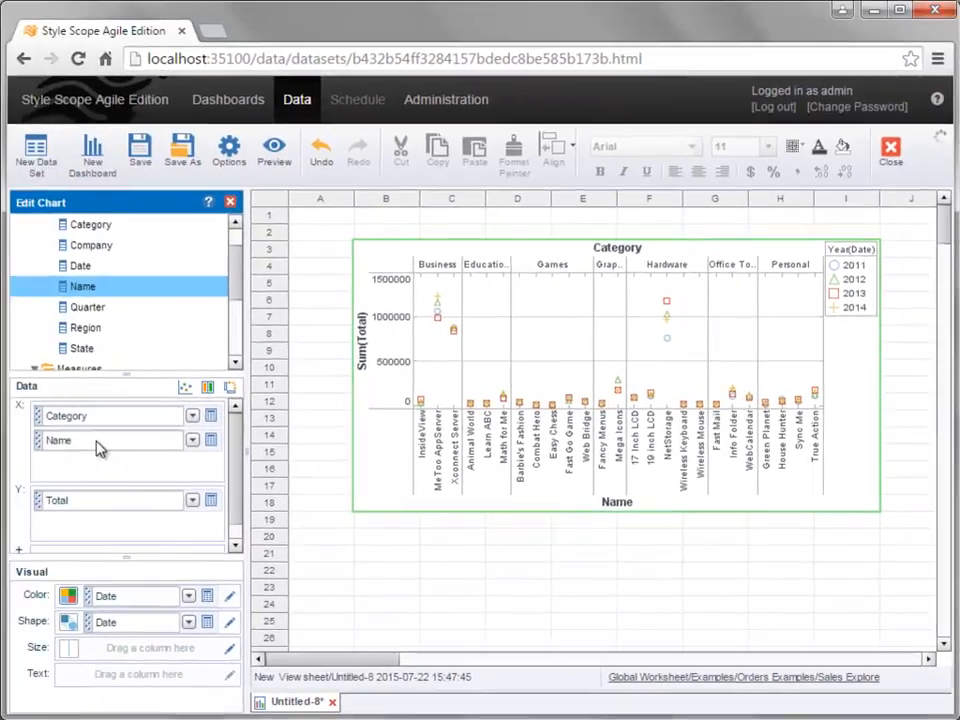
drag(96, 441, 135, 319)
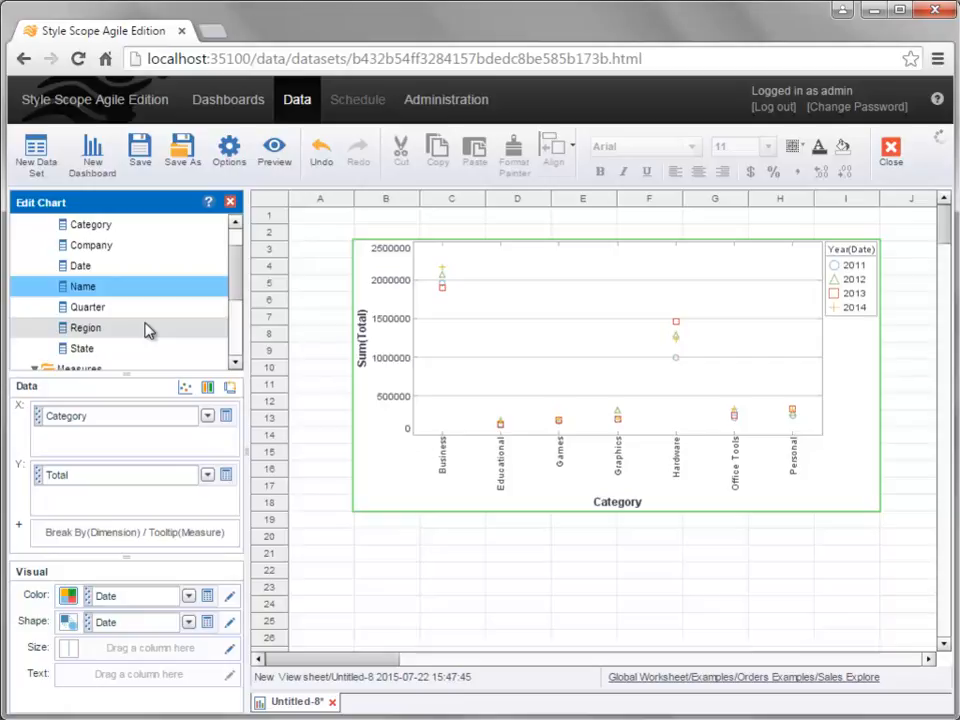
Step: Define two hierarchies in the chart properties: Category with Name beneath it, and Region with State beneath it
right_click(471, 331)
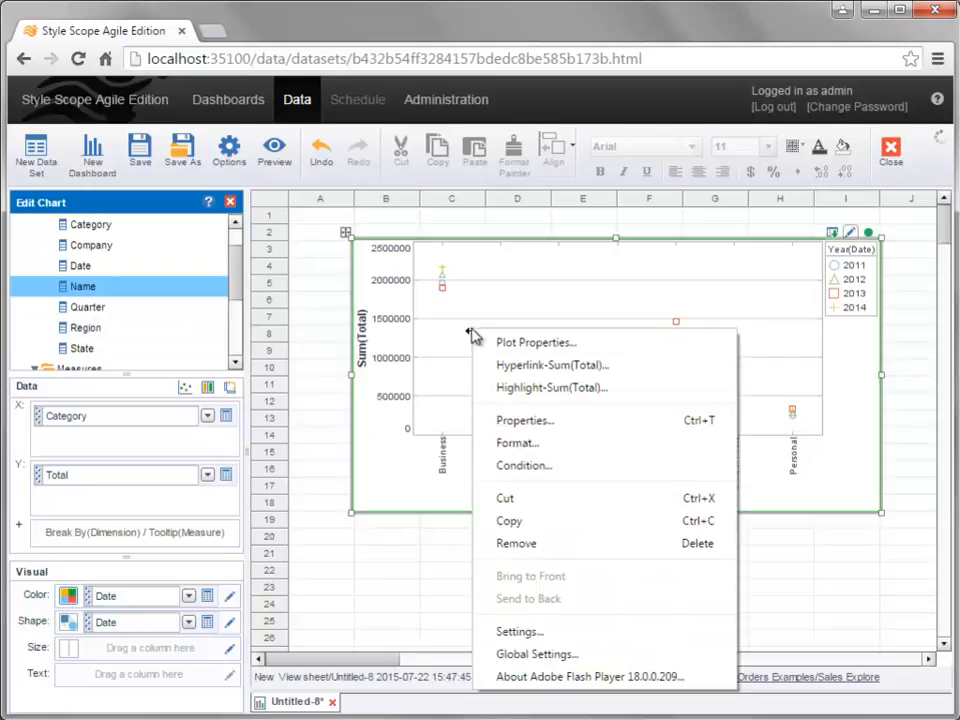
click(578, 425)
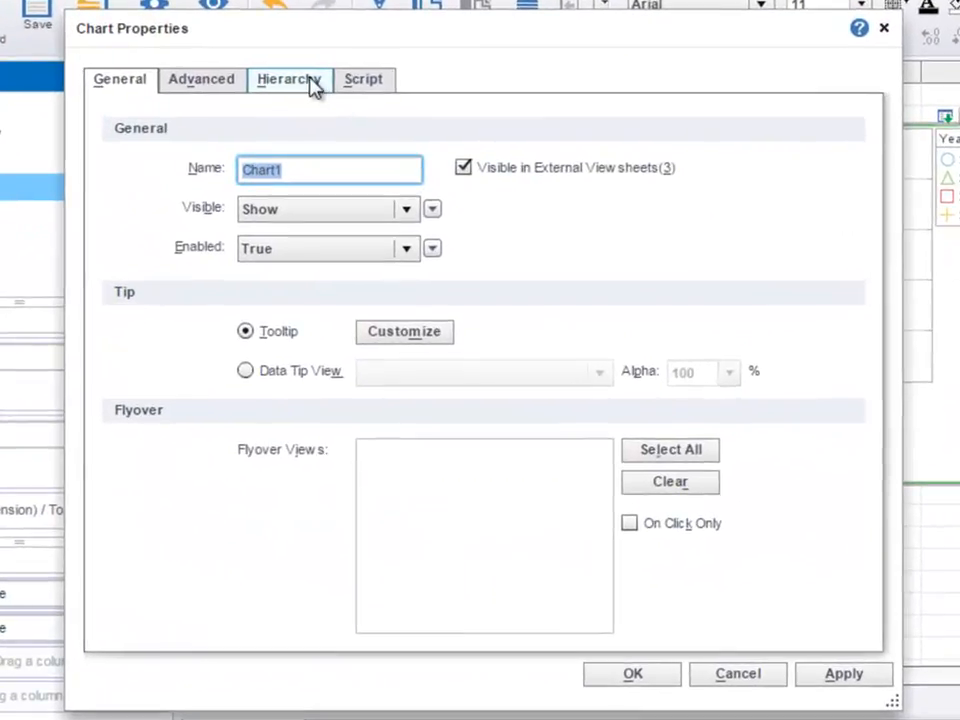
click(309, 80)
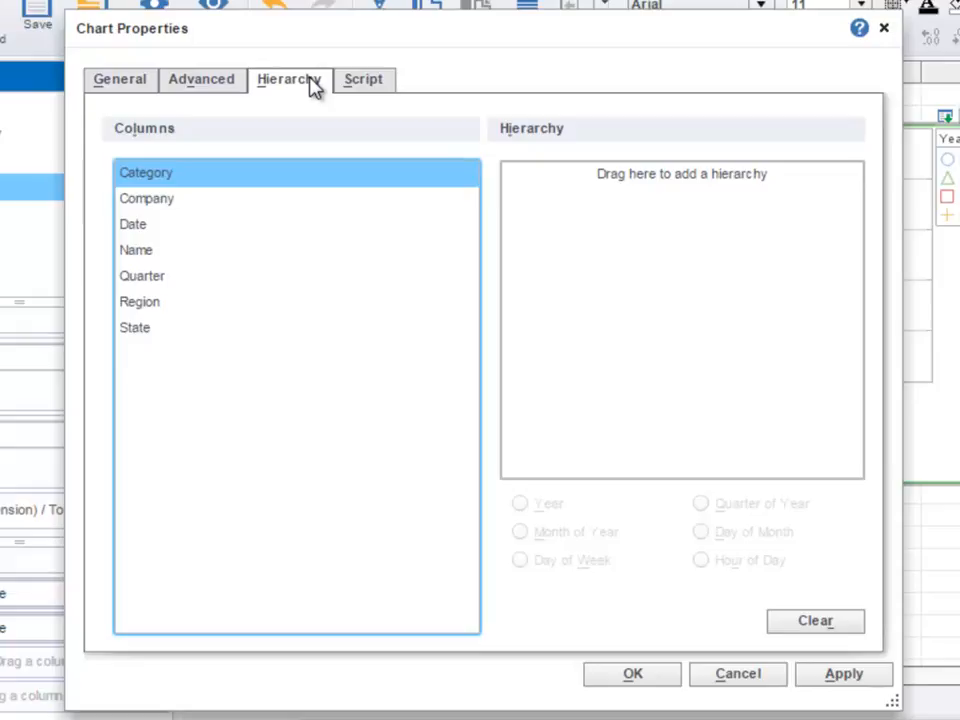
drag(249, 170, 604, 193)
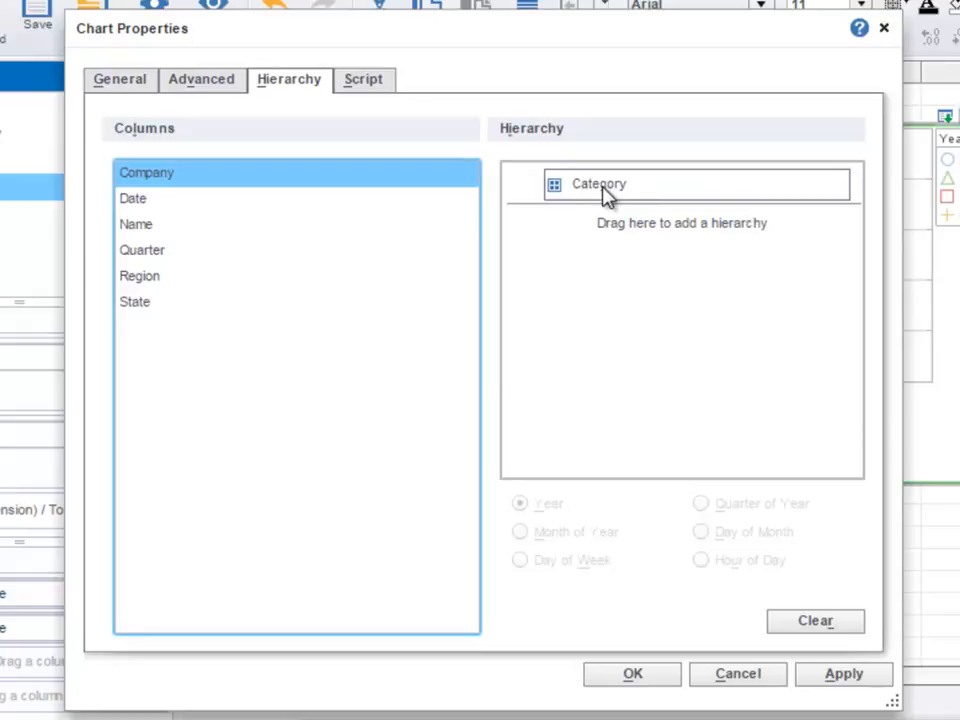
drag(210, 228, 572, 205)
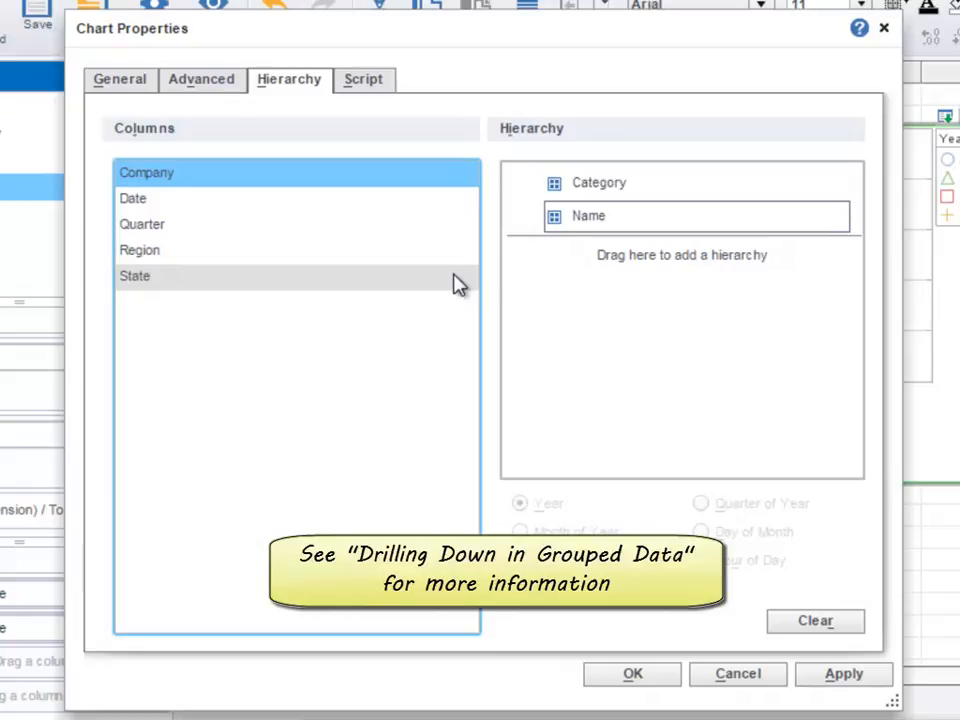
drag(414, 255, 619, 290)
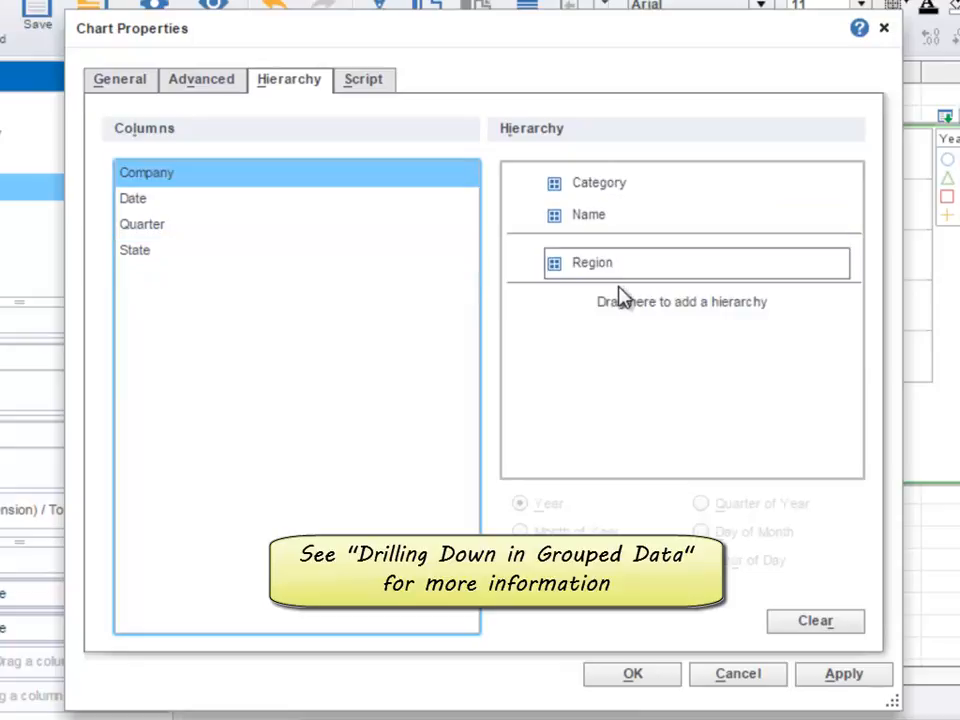
drag(358, 250, 569, 290)
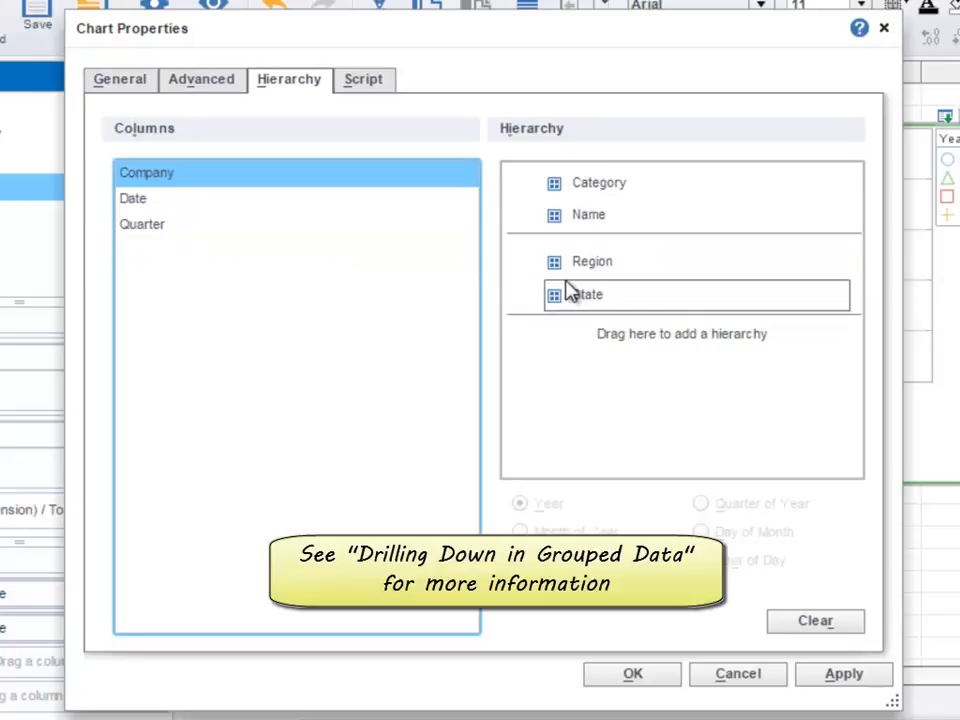
click(676, 675)
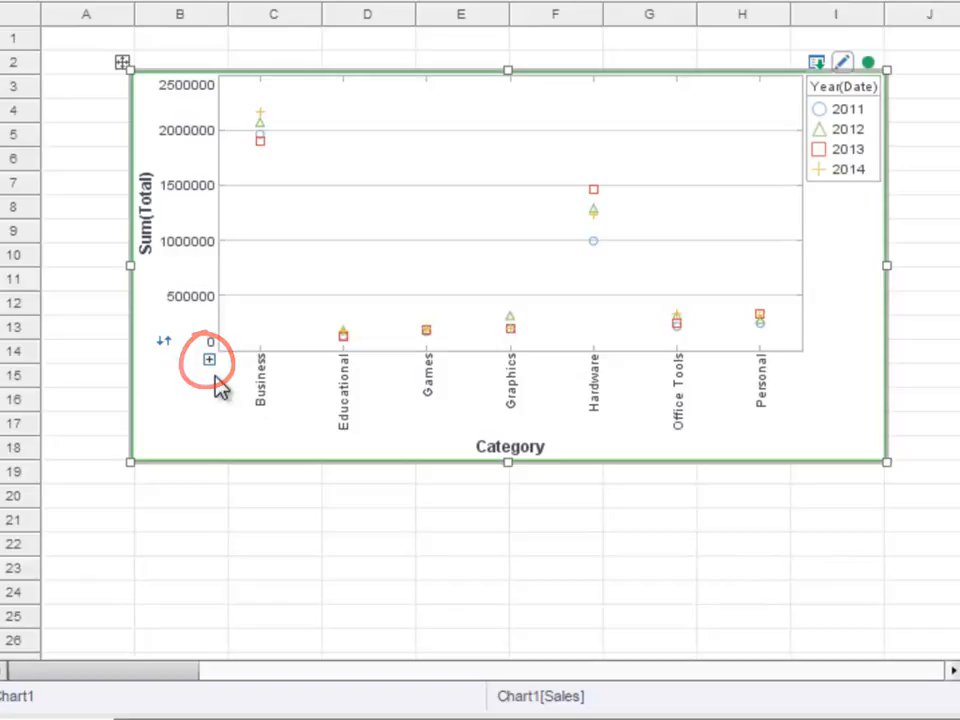
Step: Drill down the category axis to the product names and drill back up to Category
click(209, 361)
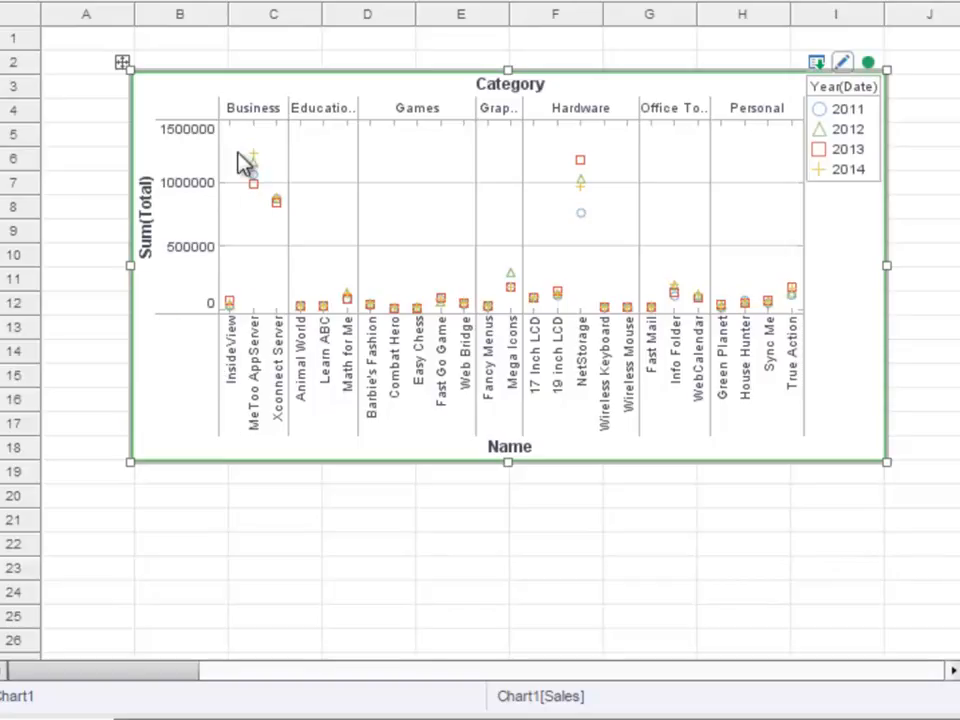
mouse_move(231, 109)
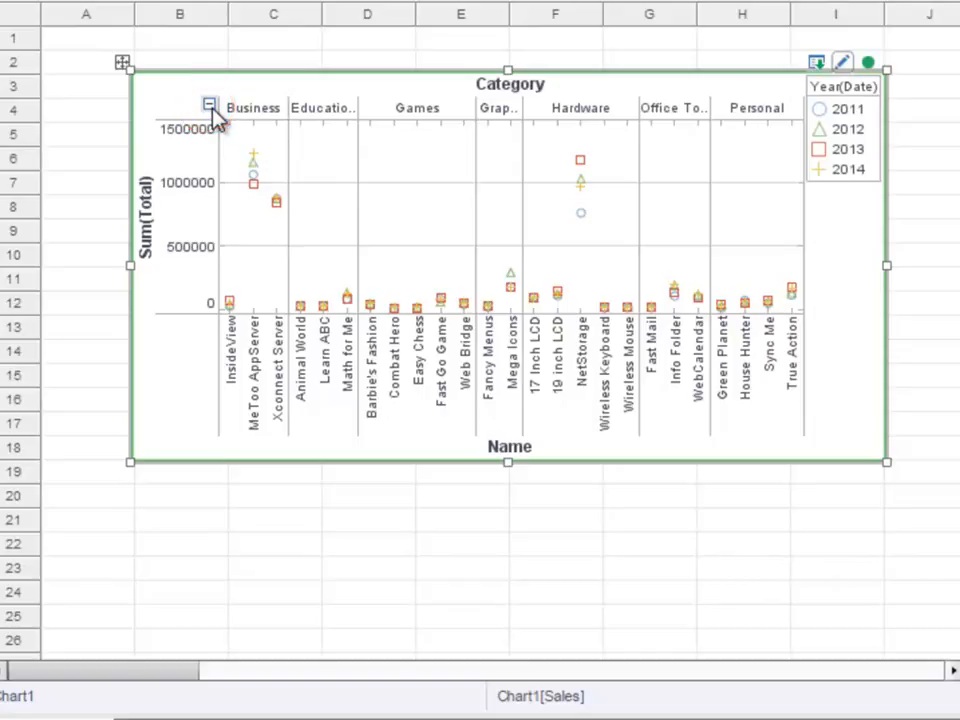
click(210, 105)
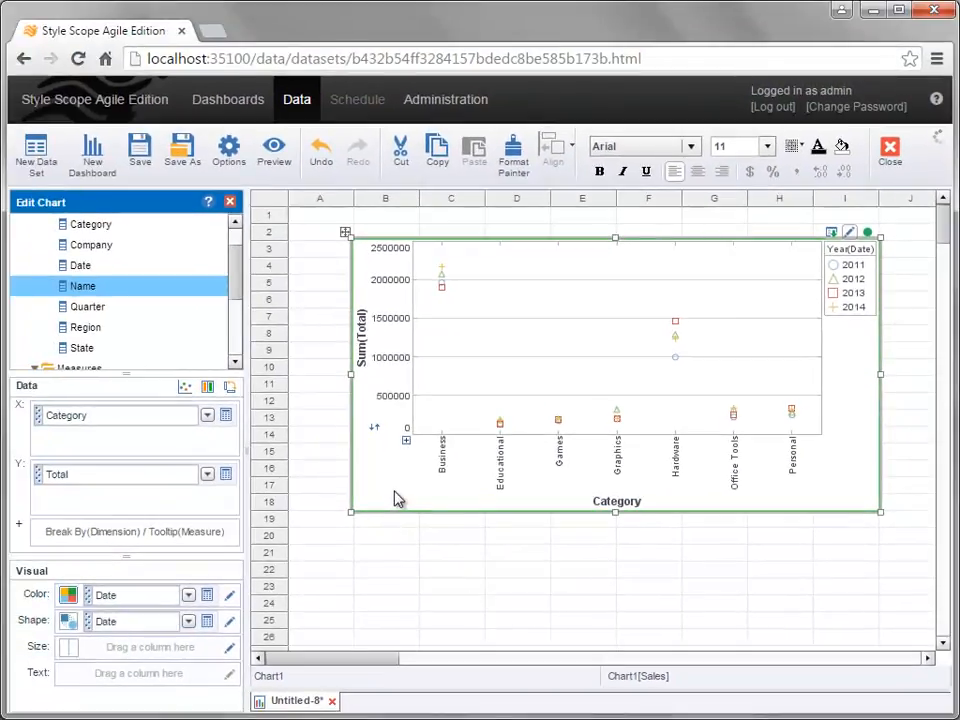
Step: Undo the last change and clear all hierarchies in the chart properties
key(ctrl+z)
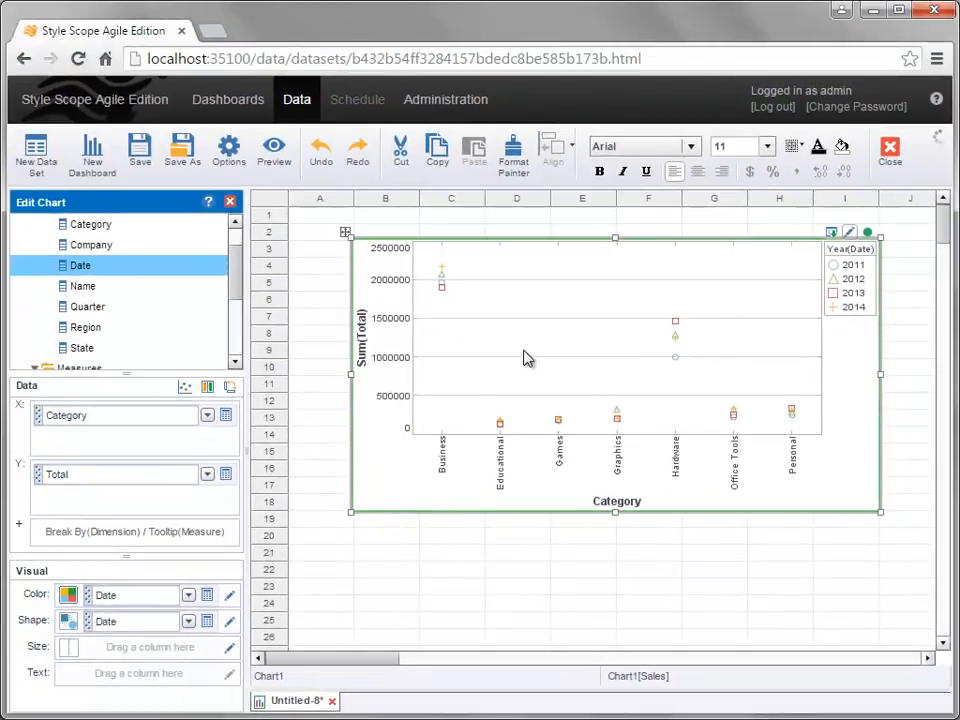
right_click(524, 356)
click(591, 441)
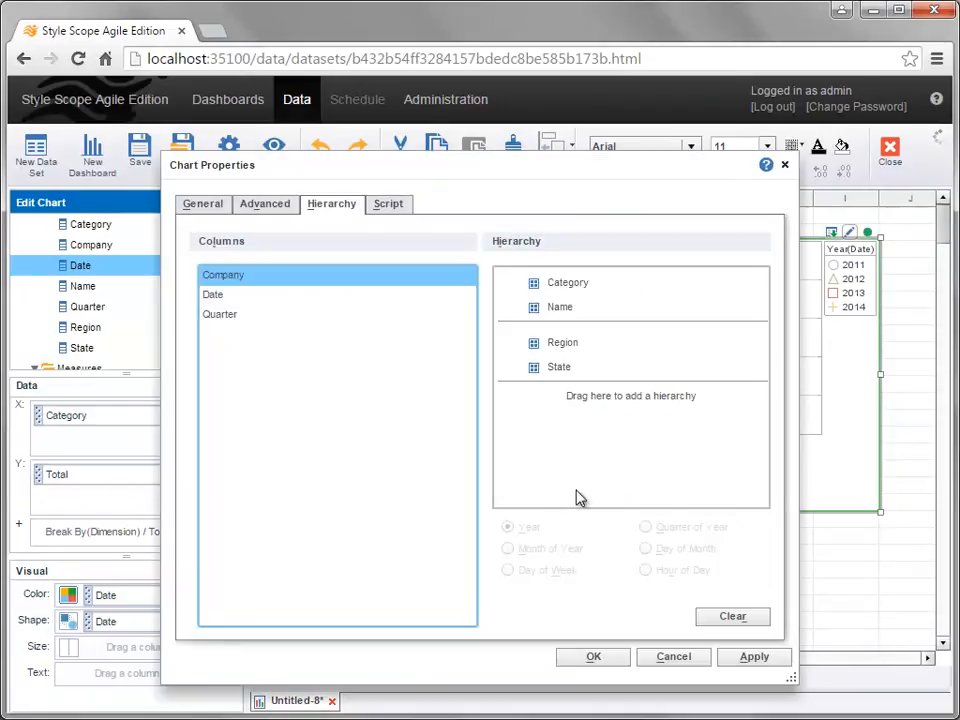
click(734, 617)
click(622, 662)
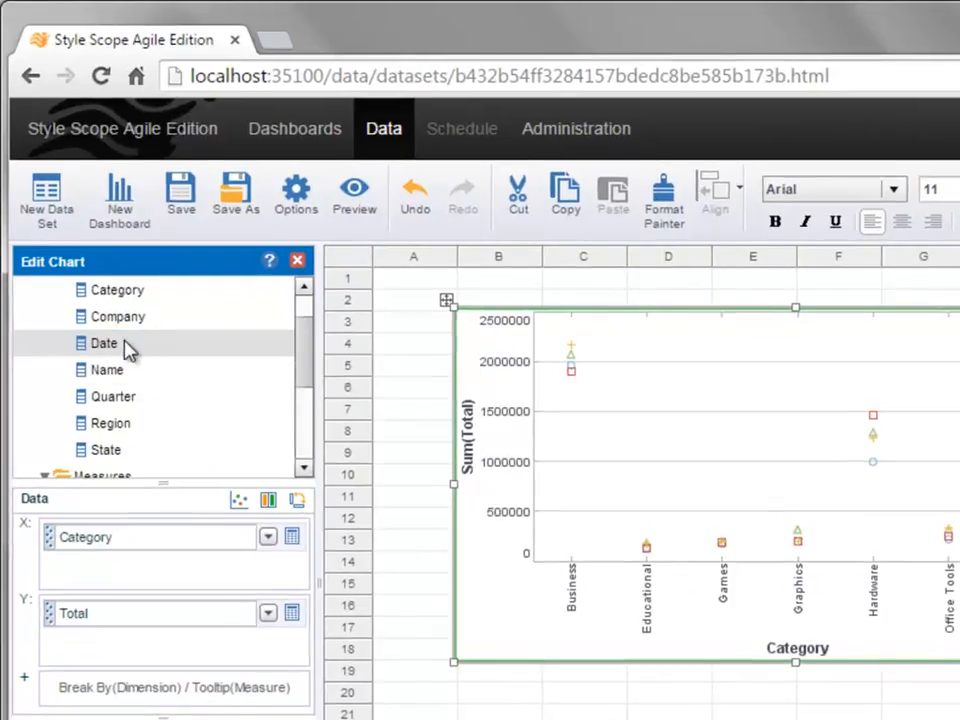
Step: Replace Category with the Date dimension on the X axis
drag(106, 287, 103, 450)
drag(125, 545, 124, 550)
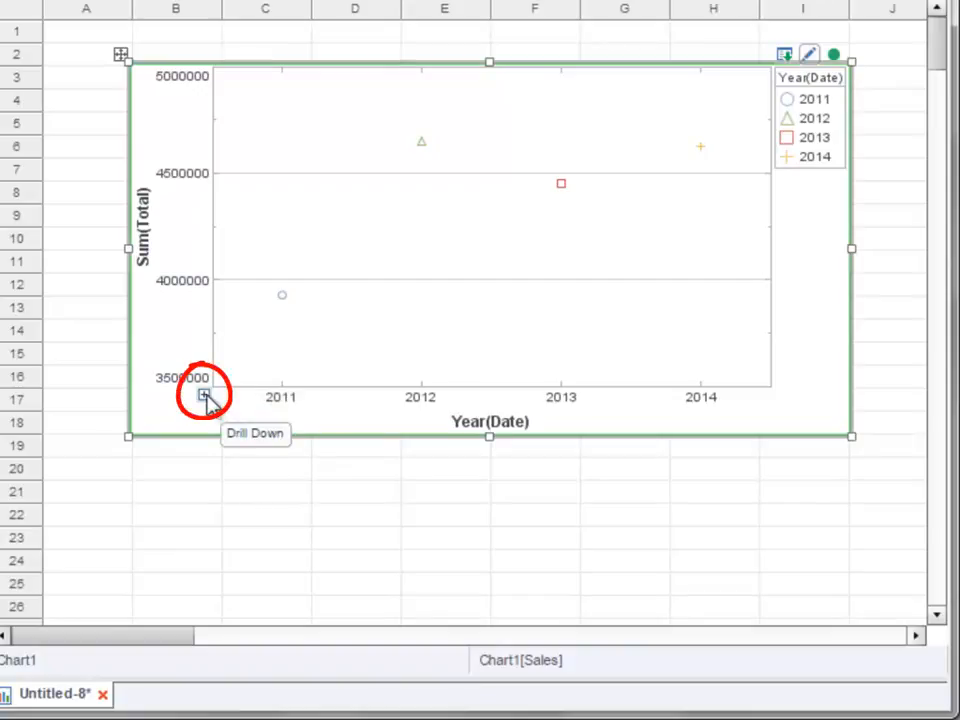
Step: Drill down the date axis through quarter, month and day of month, and drill back up to the year level
click(205, 395)
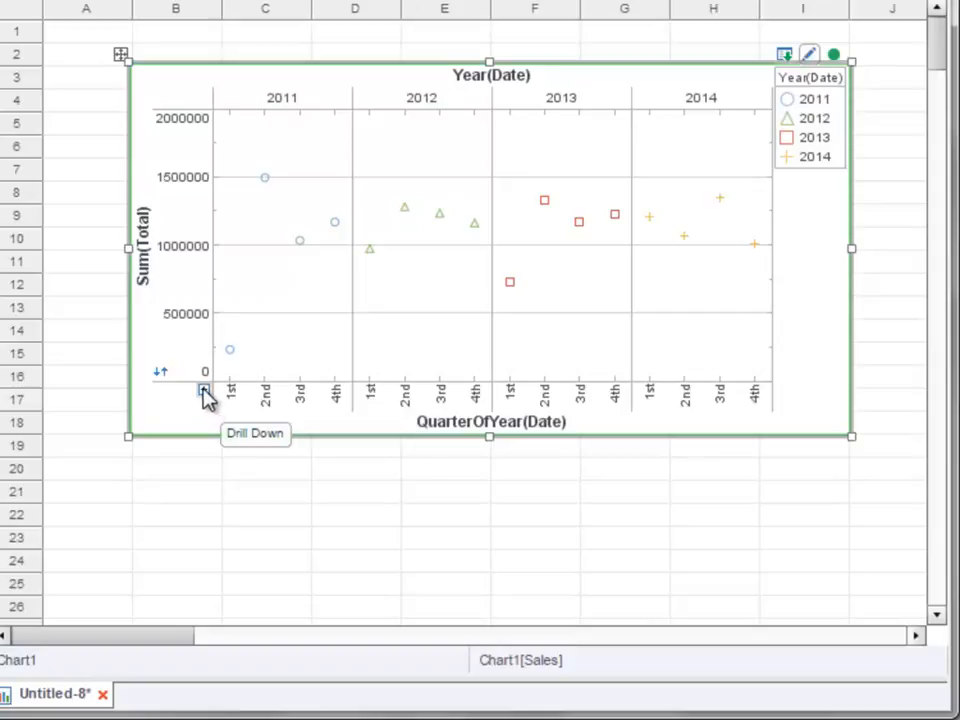
click(204, 391)
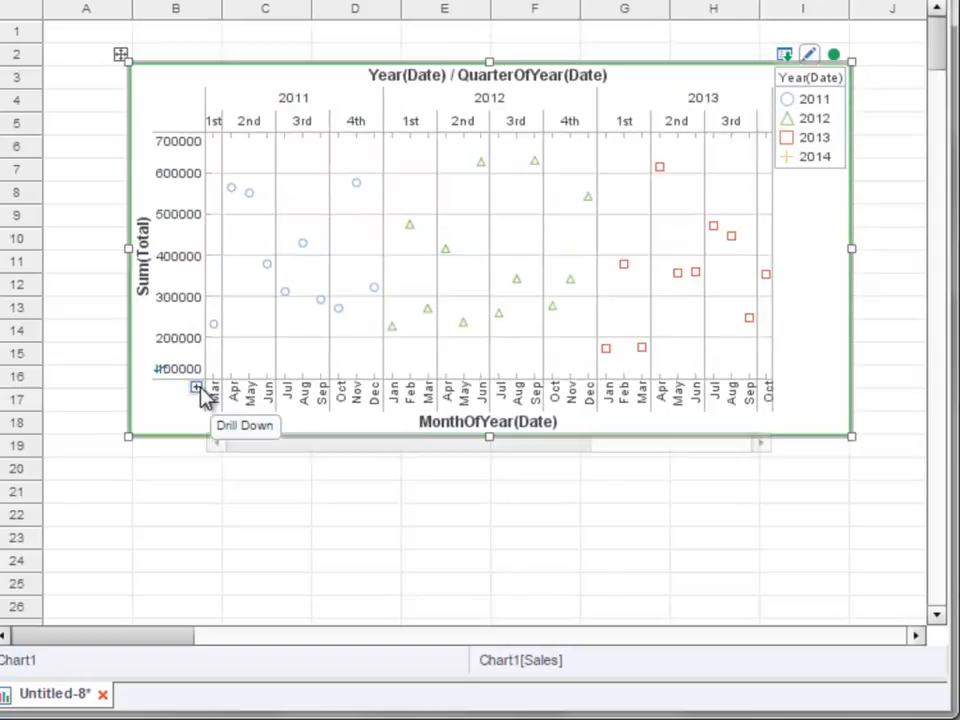
click(198, 390)
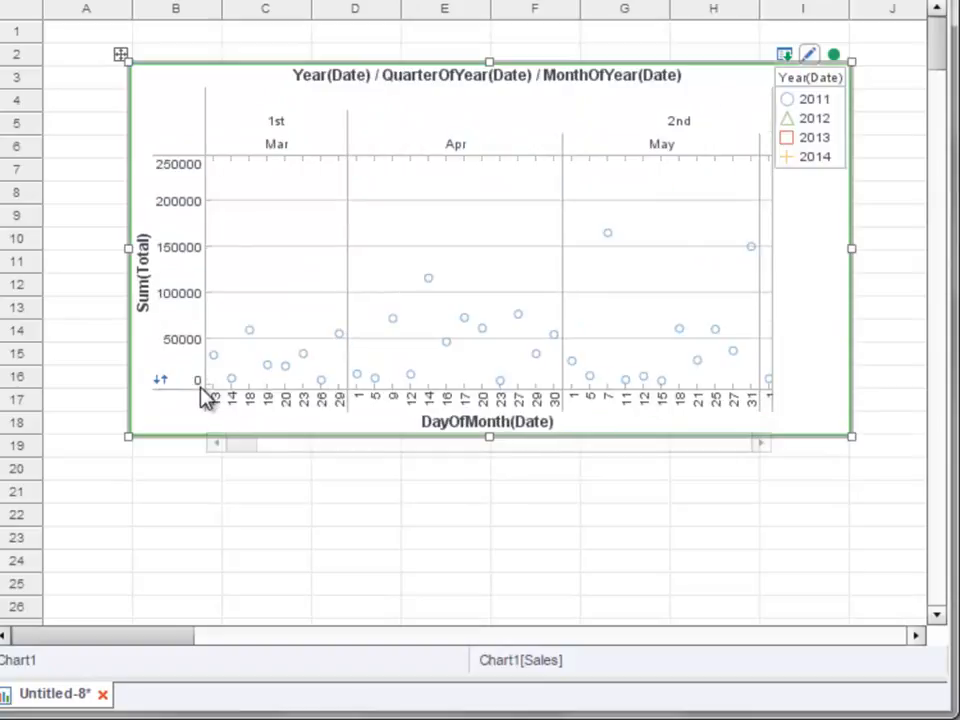
mouse_move(200, 98)
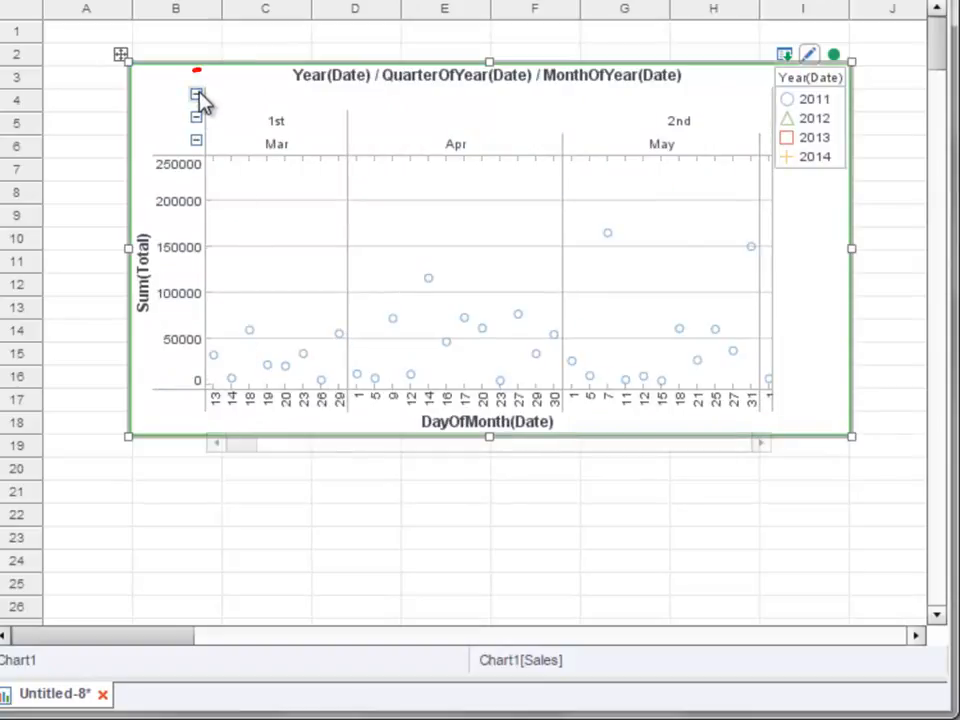
click(197, 94)
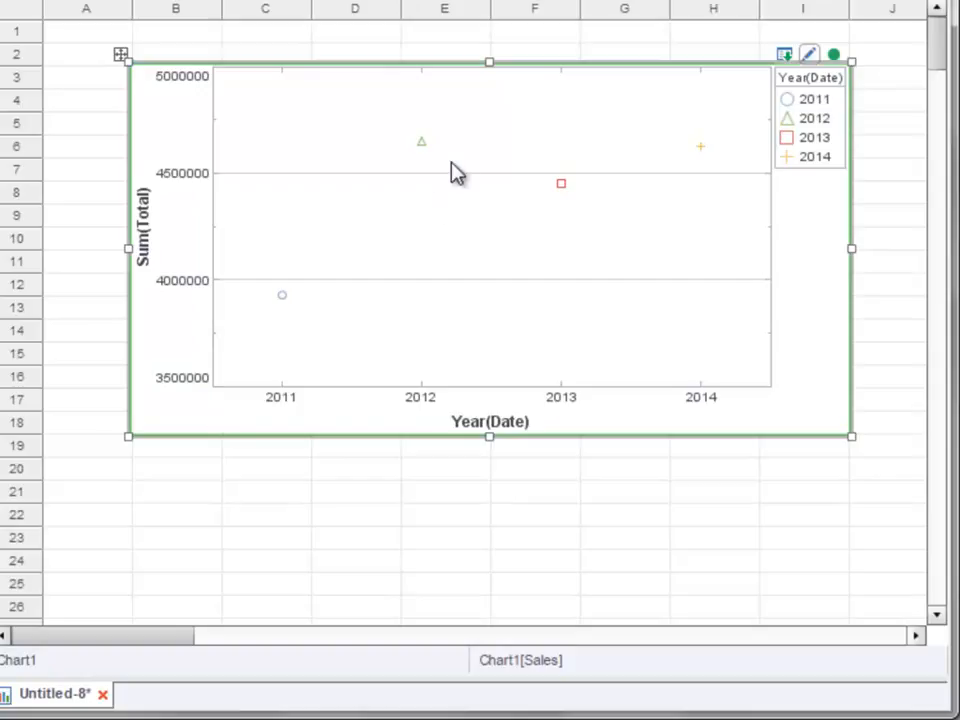
Step: Define a custom date hierarchy in the chart properties with Year of Date above Month of Year of Date
right_click(407, 253)
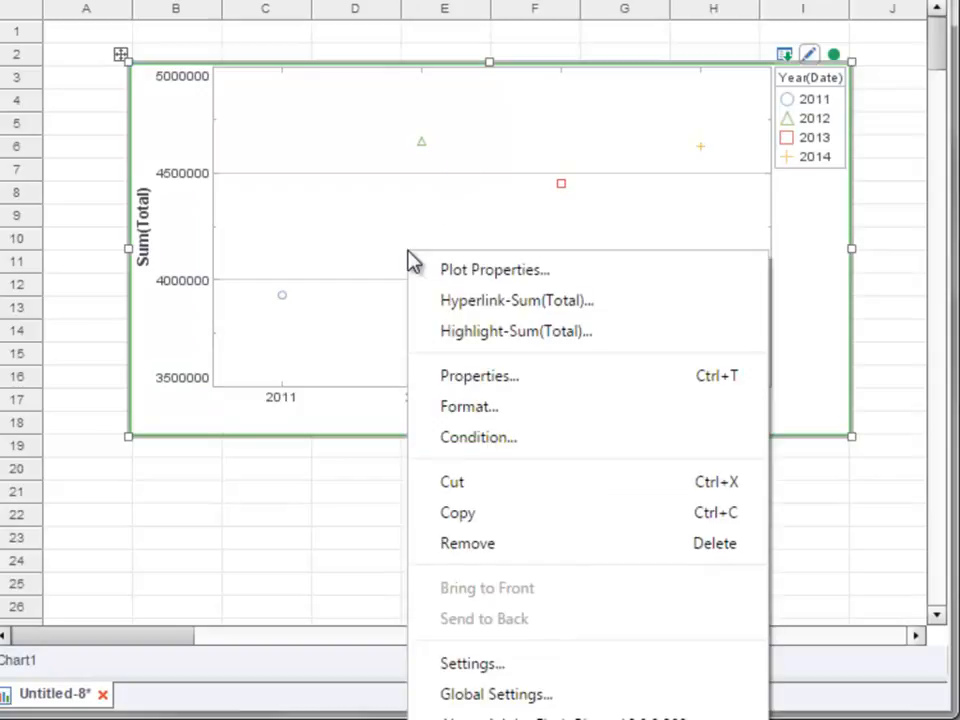
click(518, 377)
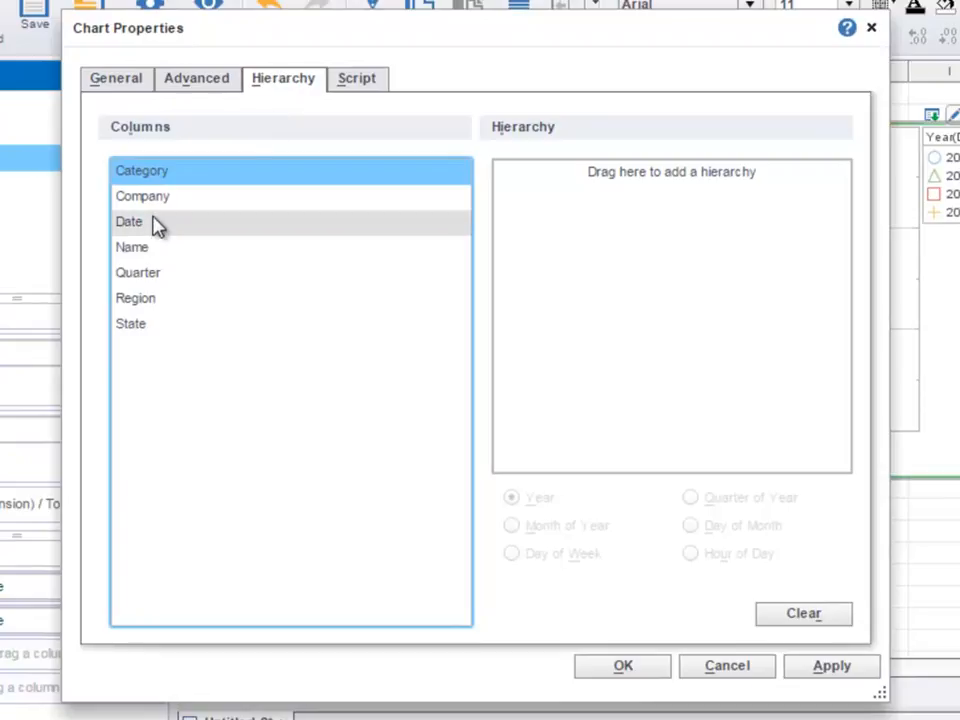
drag(155, 228, 621, 200)
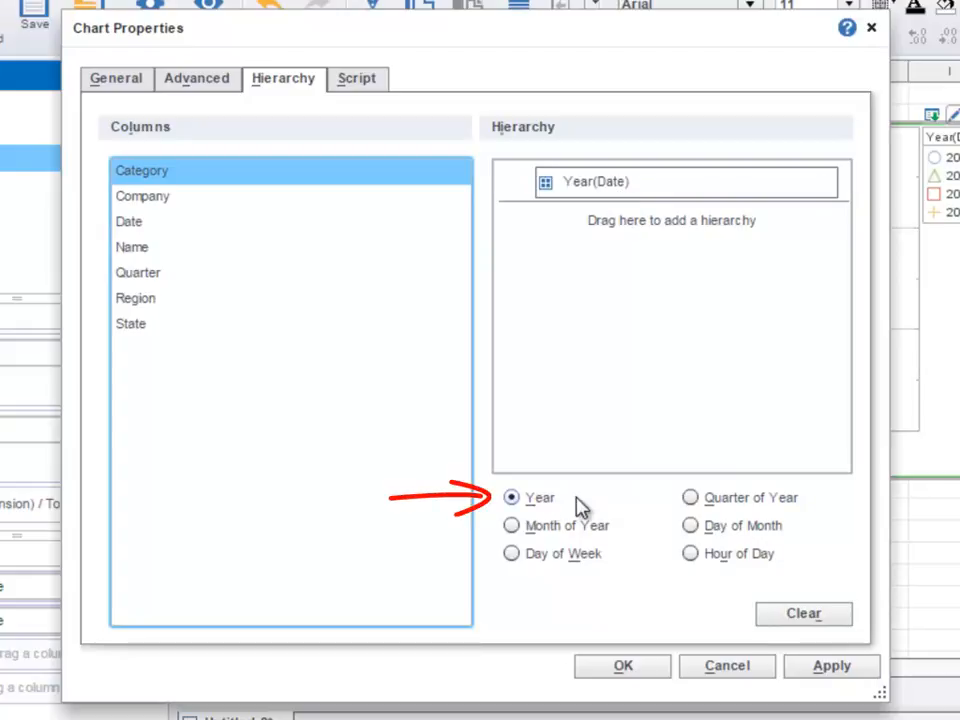
drag(212, 224, 602, 201)
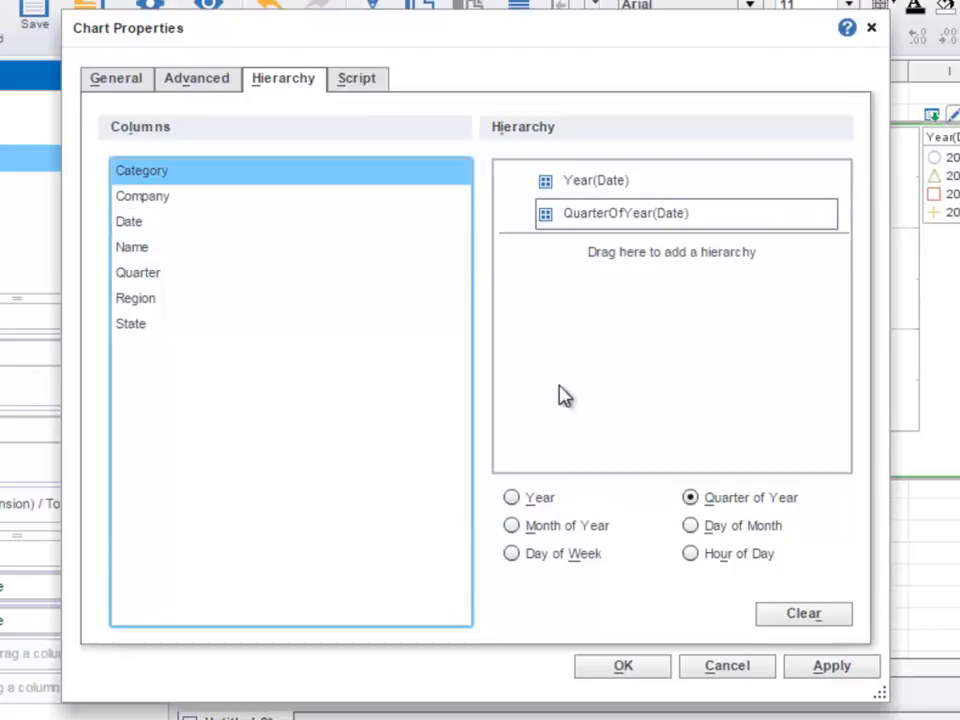
click(511, 527)
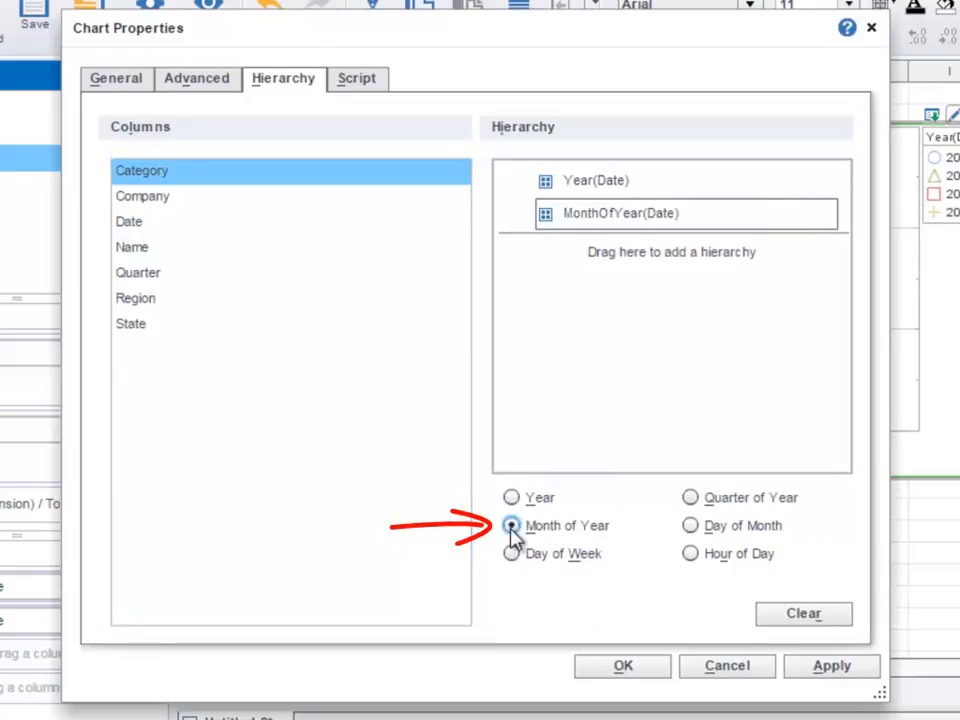
click(657, 669)
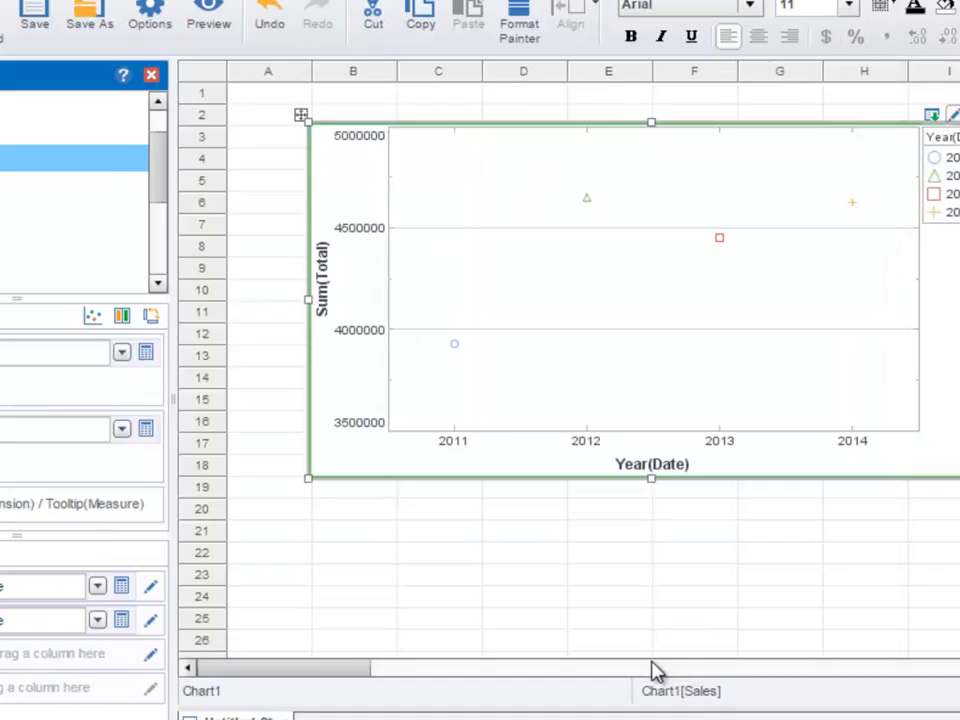
Step: Drill down the date axis from year directly to month of year, and drill back up to the year level
mouse_move(423, 443)
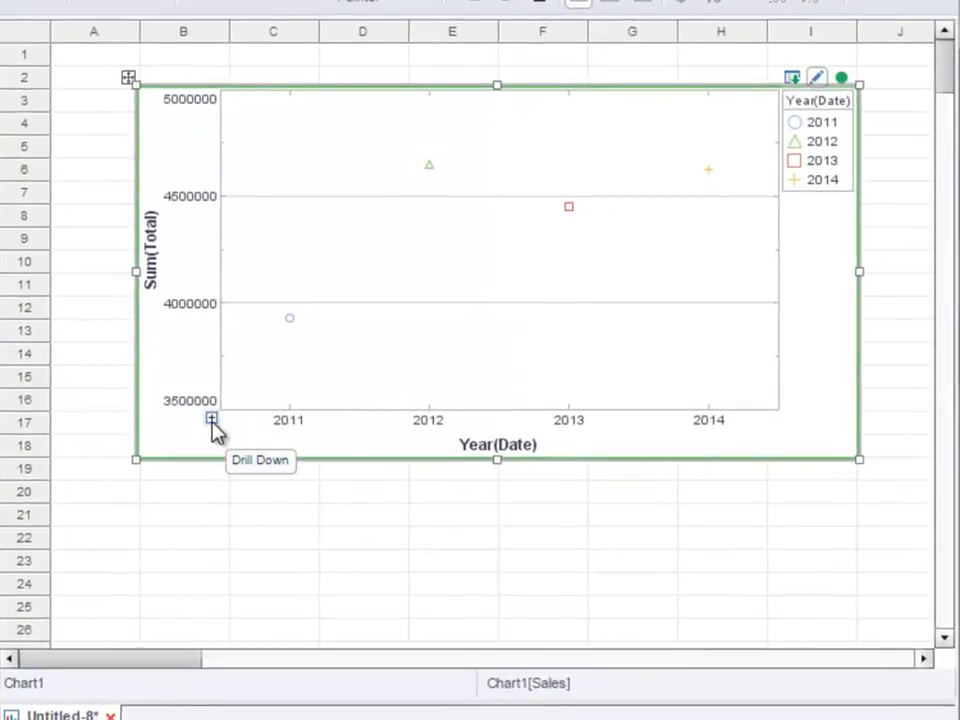
click(212, 420)
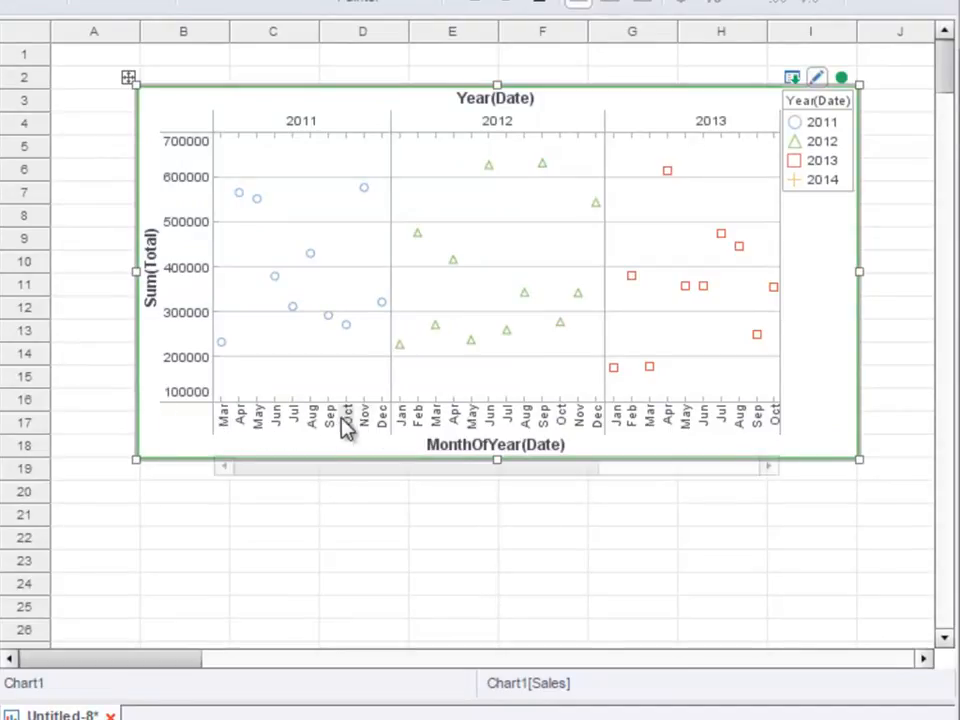
mouse_move(213, 118)
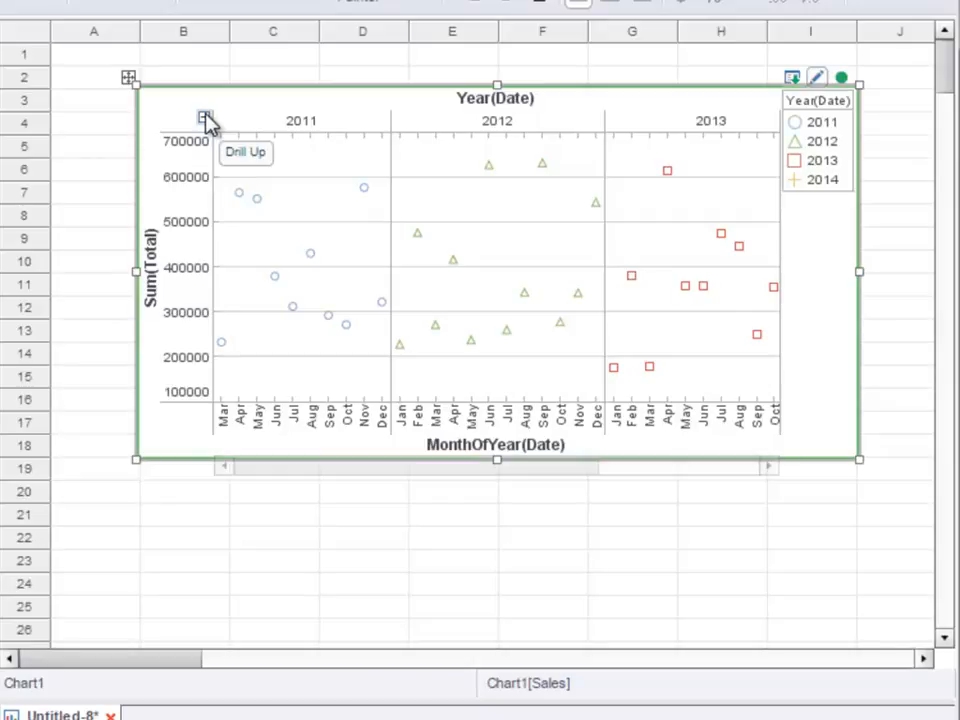
click(206, 119)
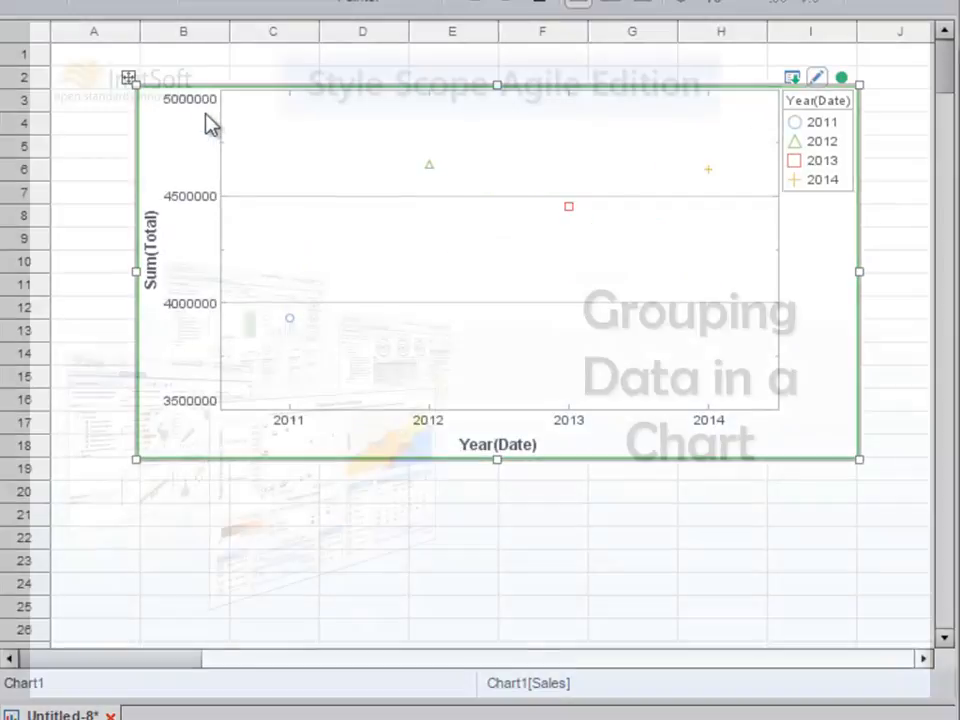